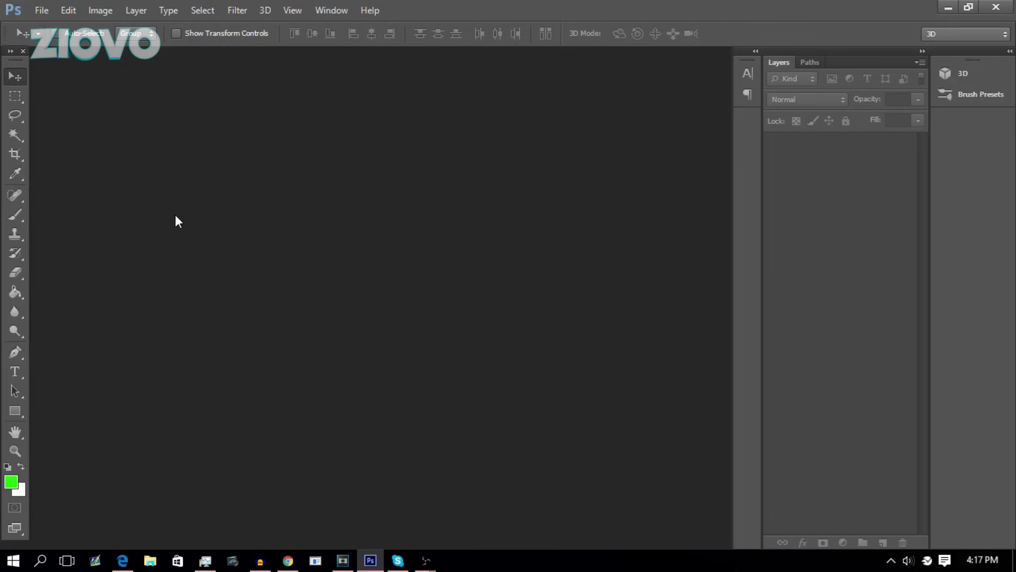
Start a new document named Test and set its width to 1280 and height to 720 pixels.
click(41, 10)
key(Escape)
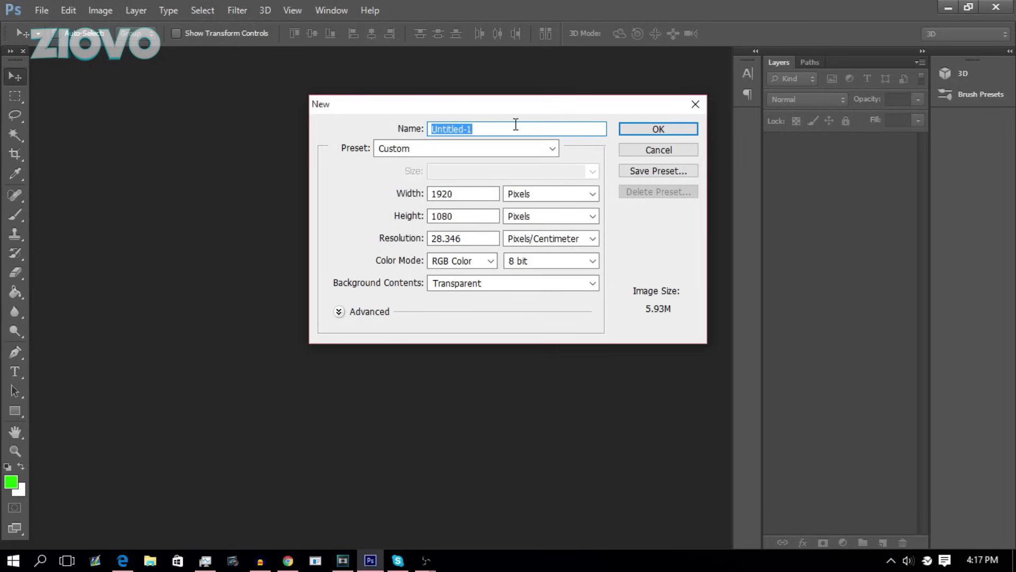
text(Test)
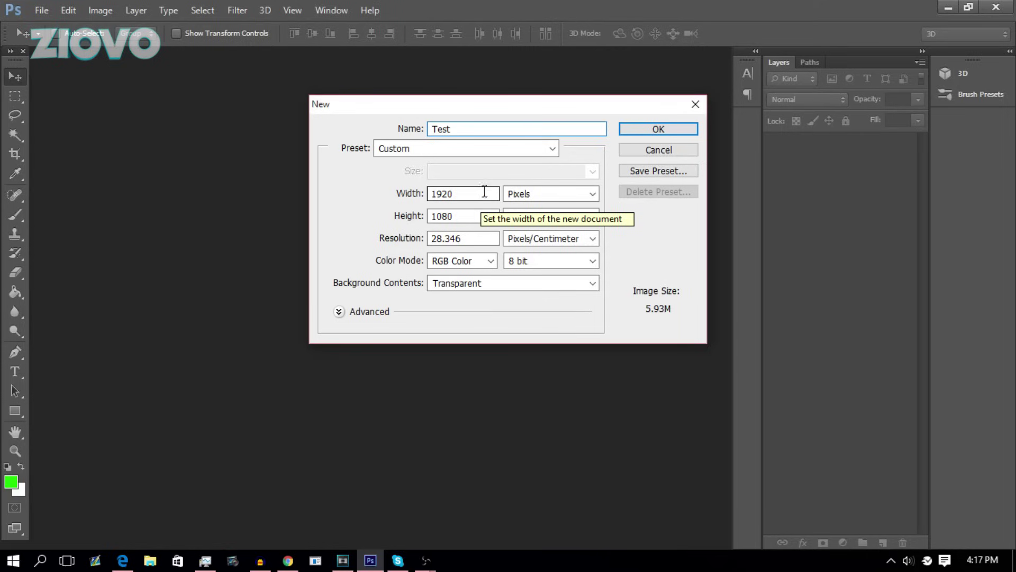
double_click(470, 194)
text(1280)
key(Tab)
text(720)
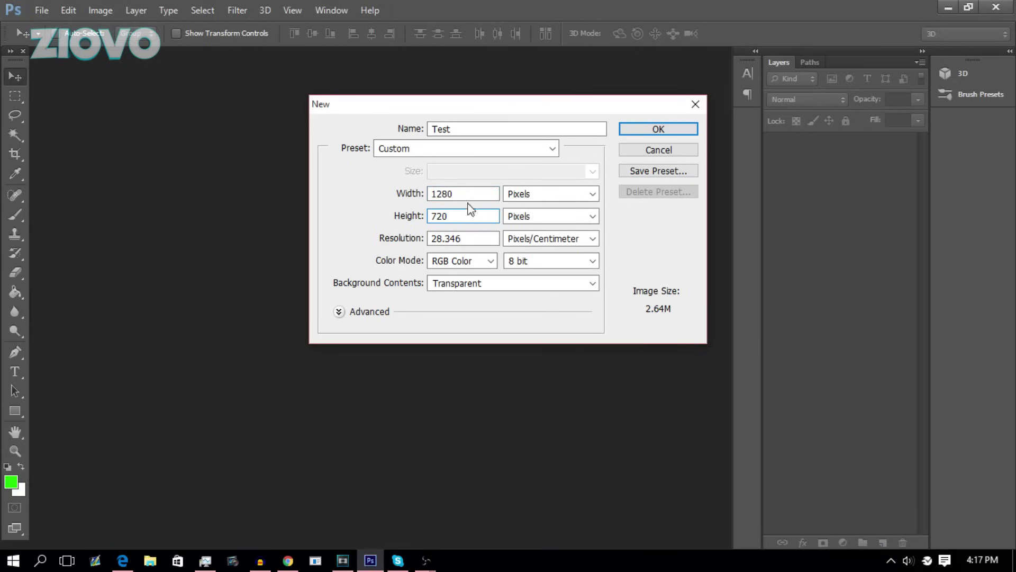
Keep pixels as the width unit, choose transparent background contents, and create the document.
click(527, 196)
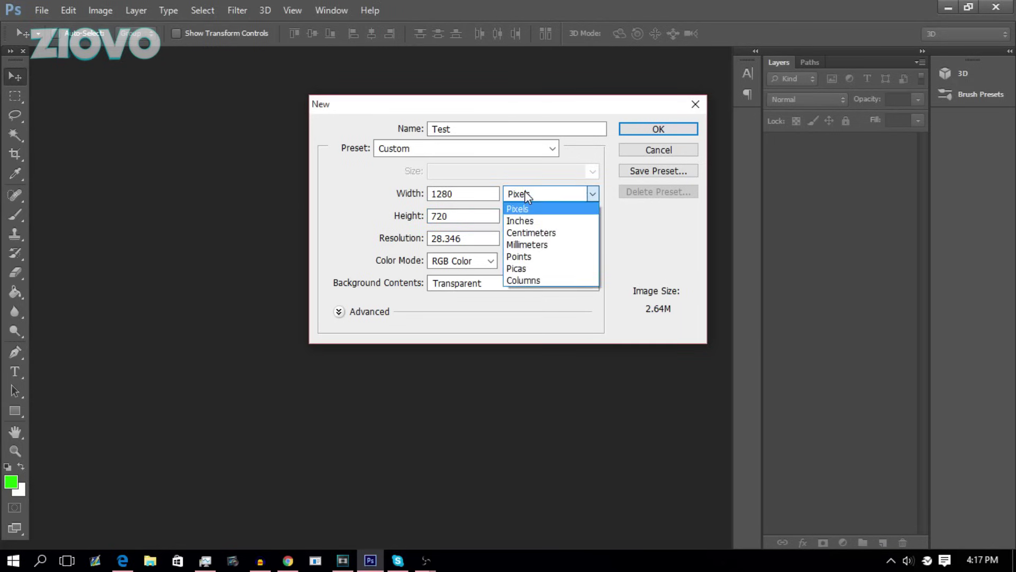
click(555, 210)
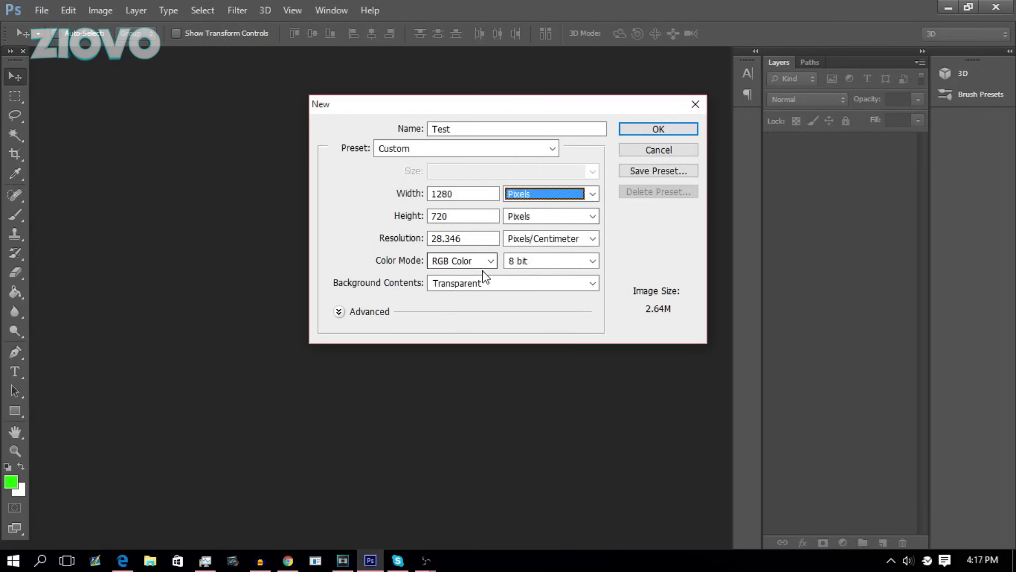
click(467, 285)
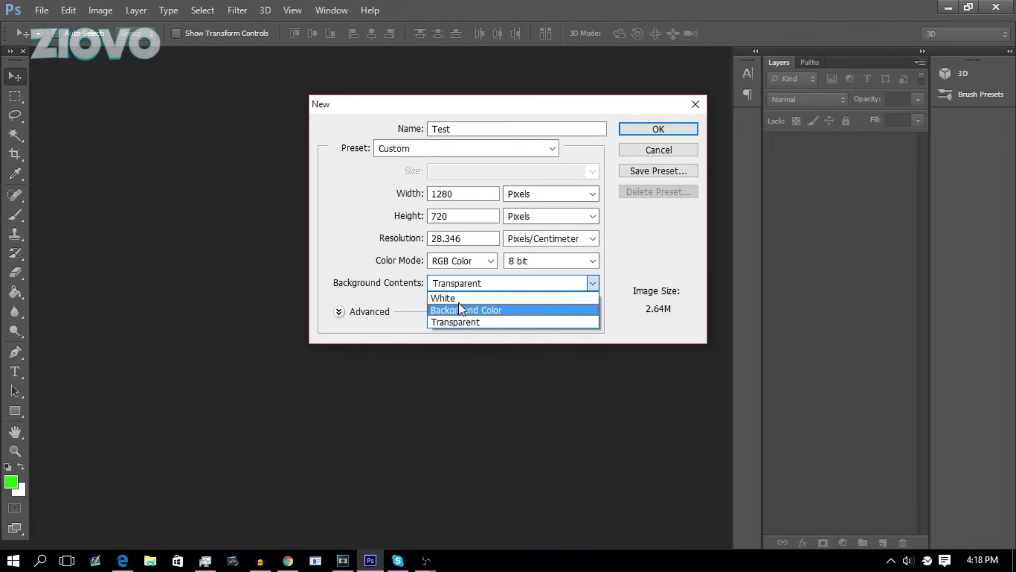
click(464, 322)
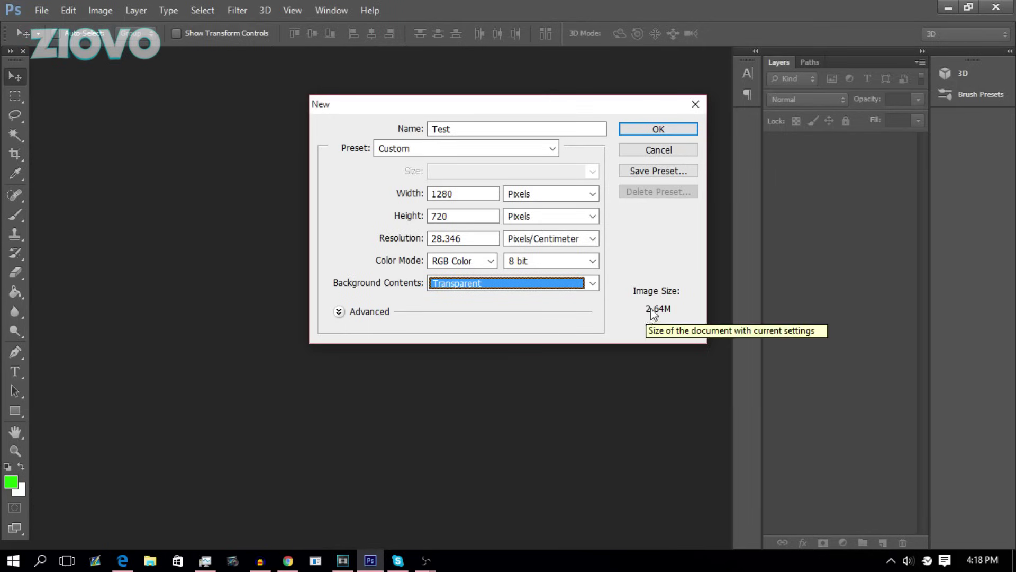
click(668, 129)
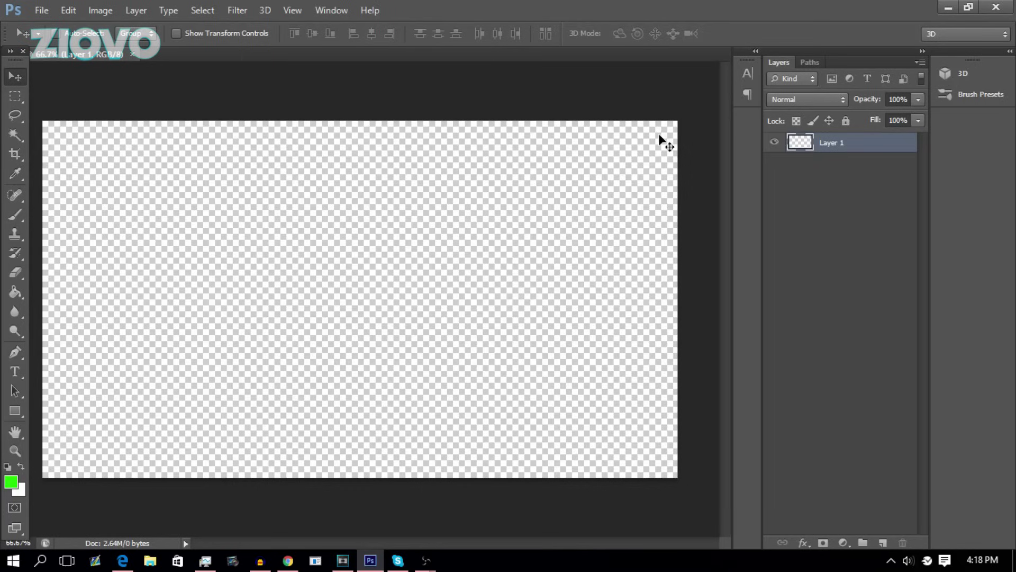
Examine the file formats available for saving the document, and leave without saving.
click(39, 9)
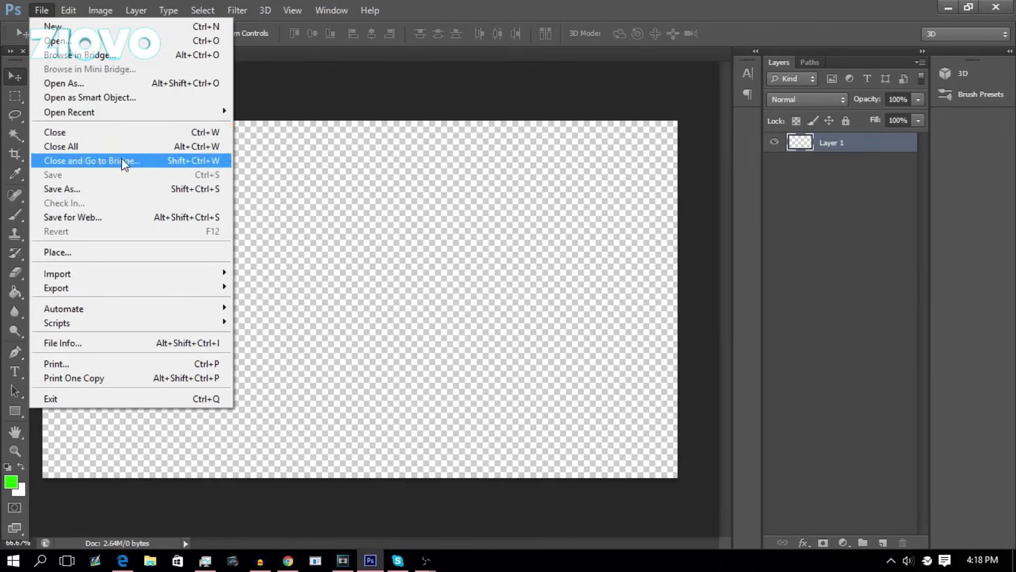
click(113, 185)
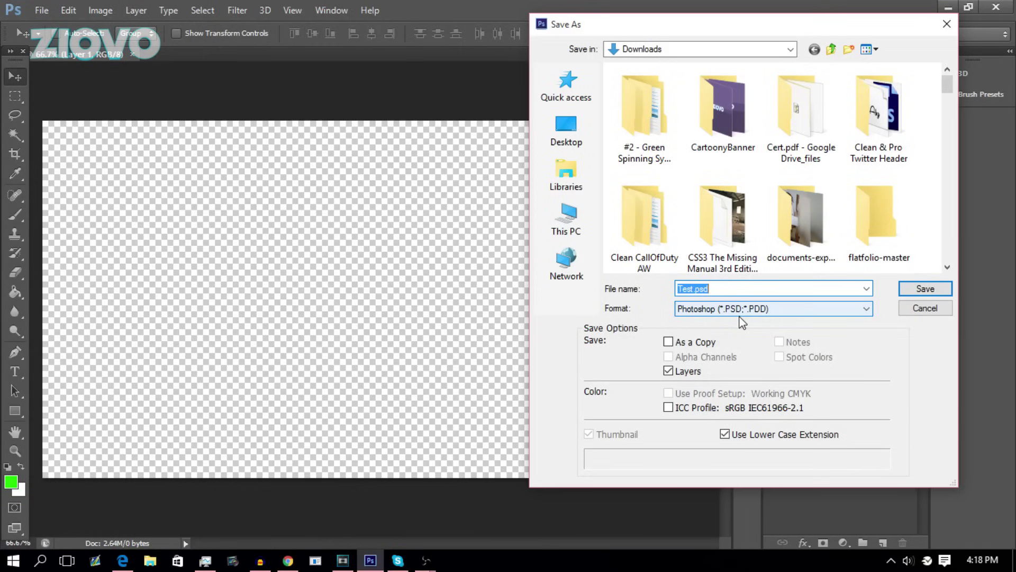
click(740, 311)
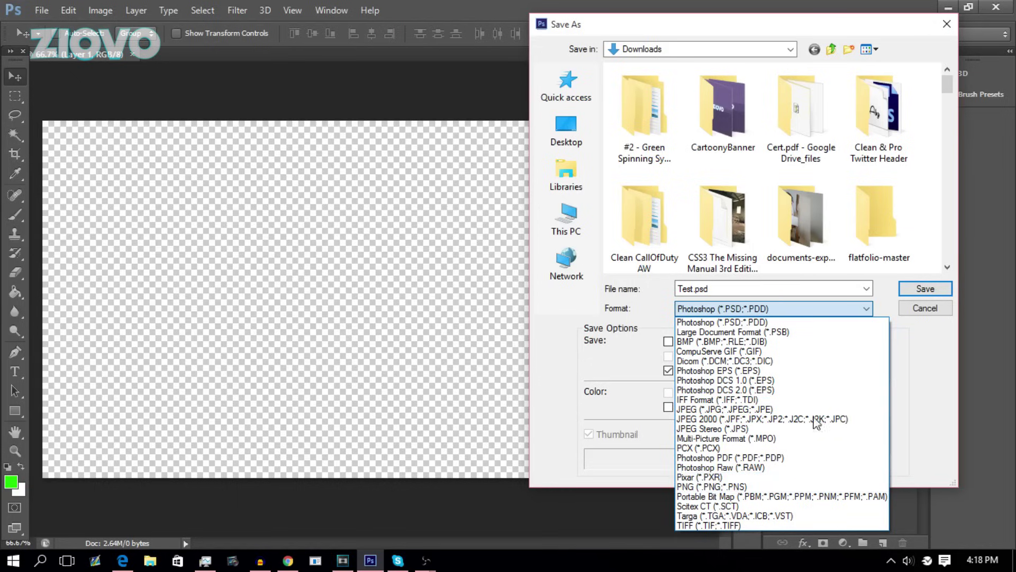
click(946, 25)
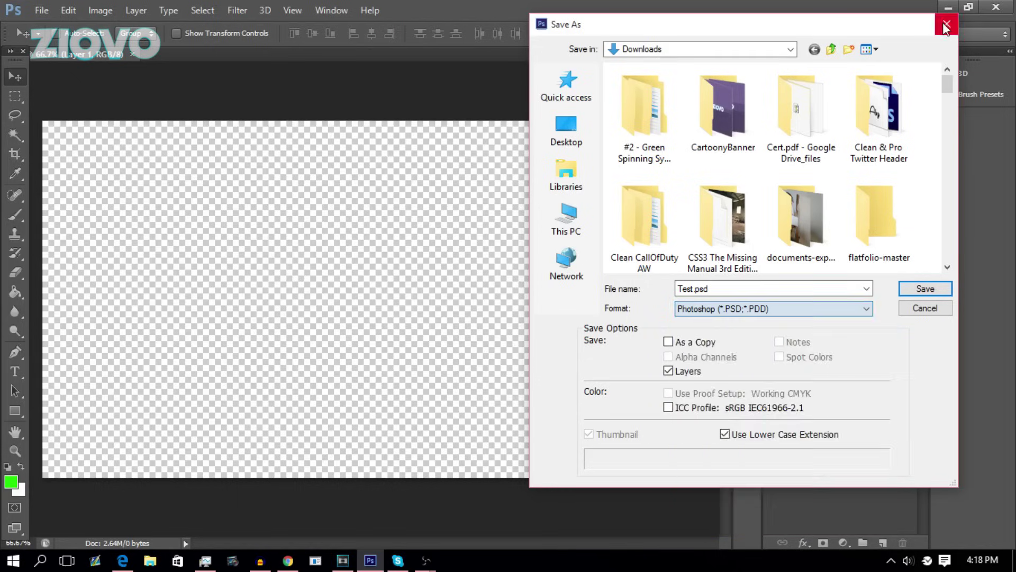
click(947, 23)
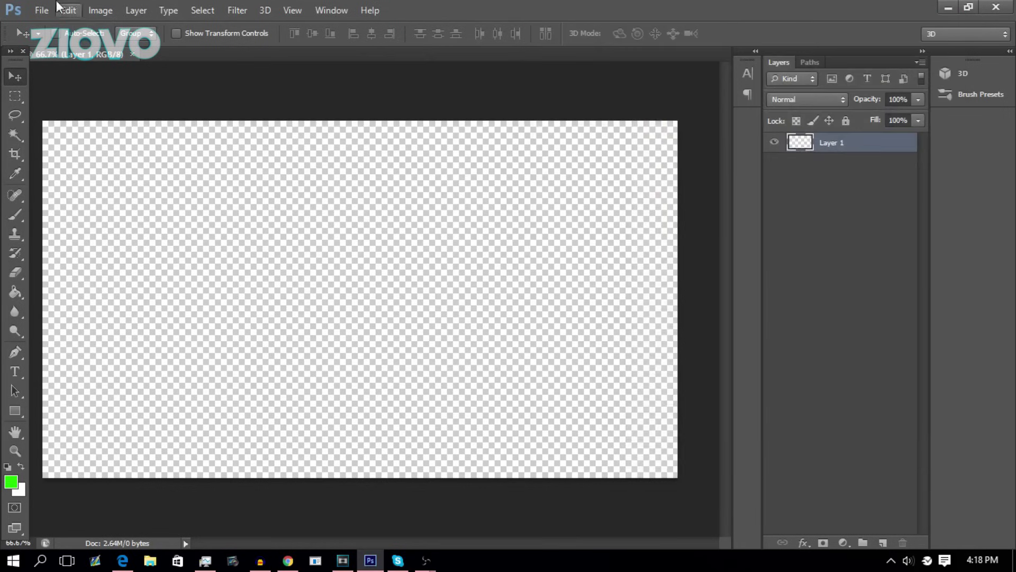
click(41, 10)
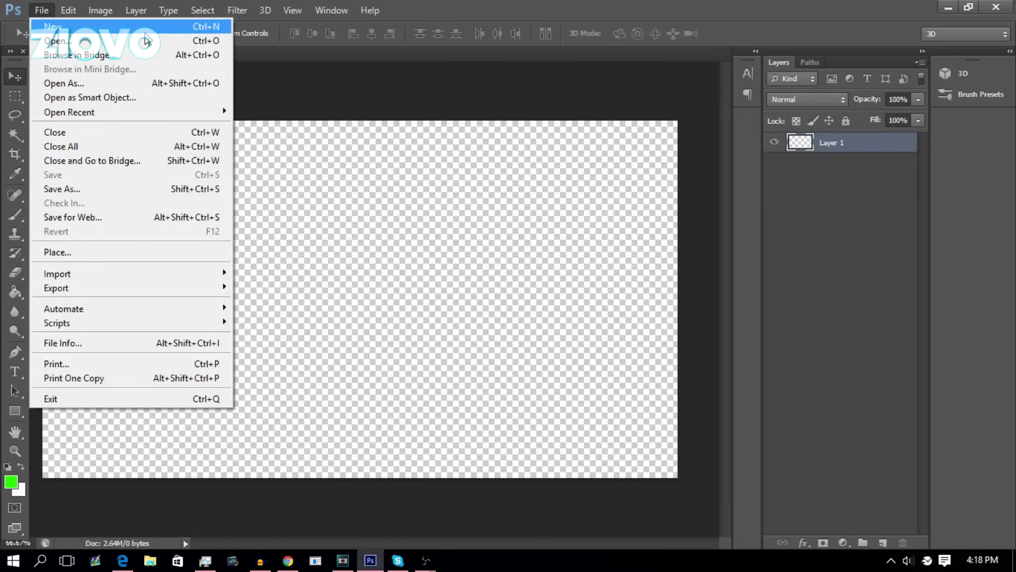
click(285, 62)
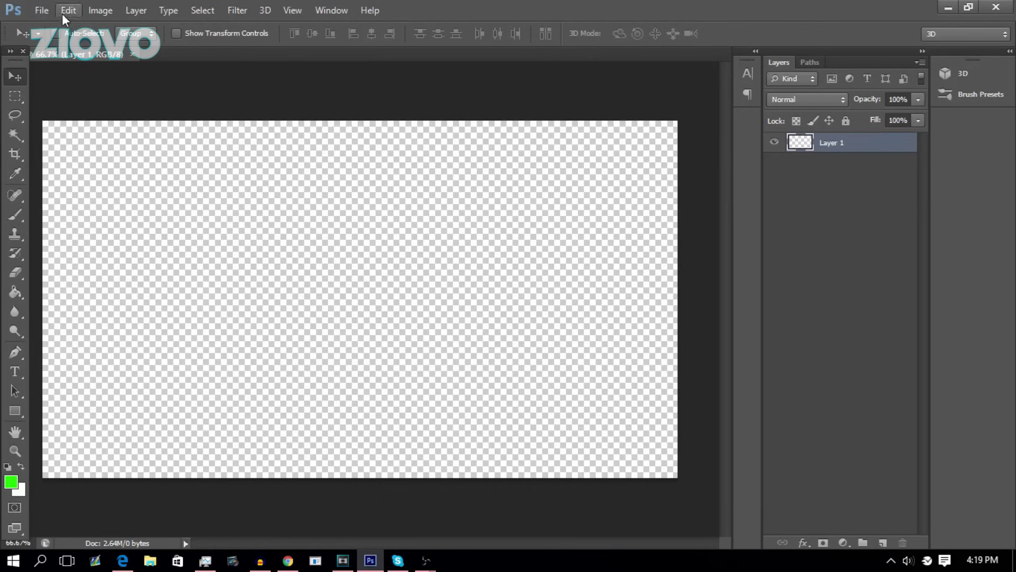
Place the image dark-blue-grunge-texture.jpg from the Downloads folder into the document at its default size and position.
click(42, 10)
click(137, 253)
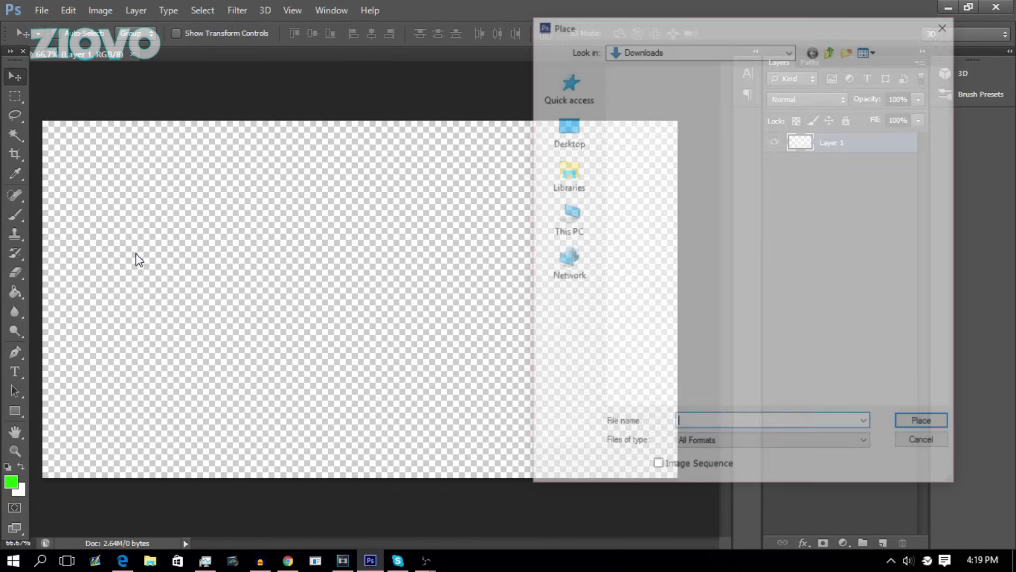
scroll(671, 193, down, 5)
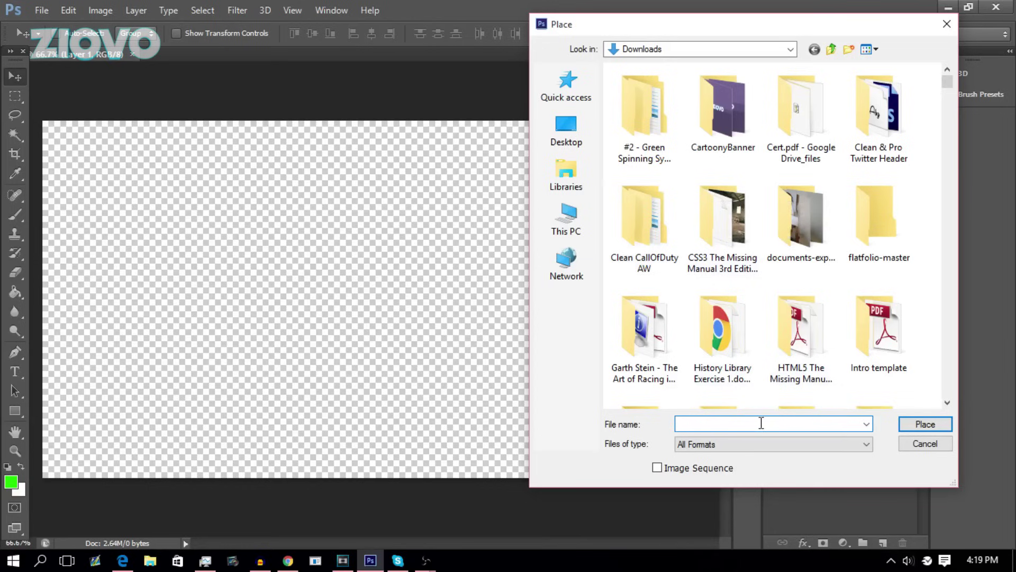
text(dark)
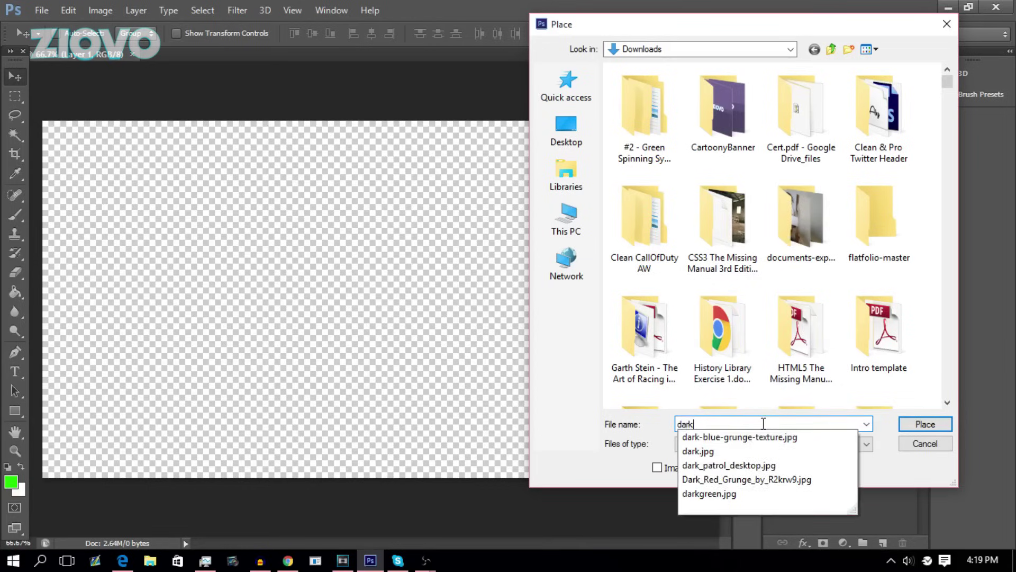
key(Down)
key(Return)
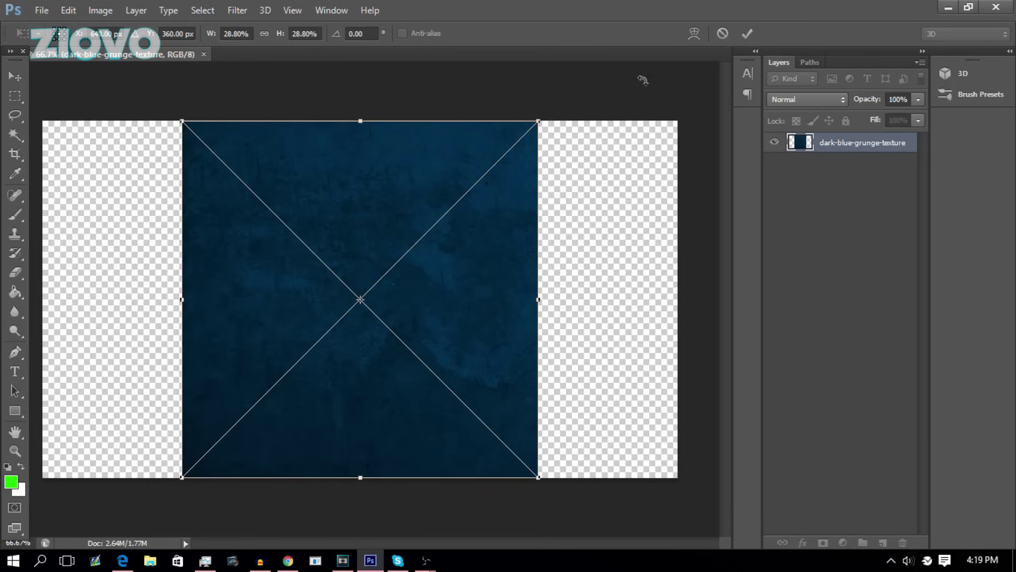
click(747, 34)
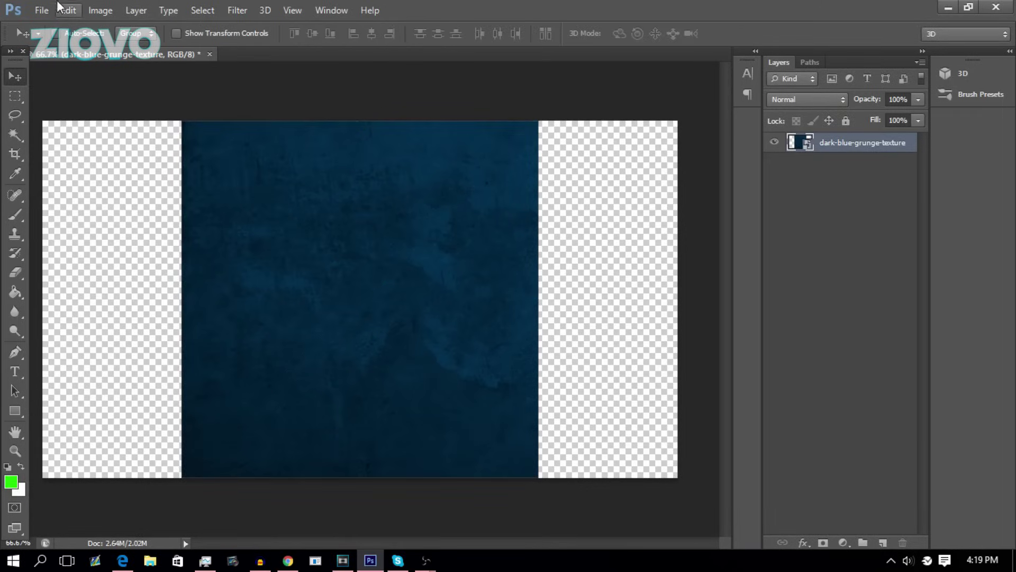
Undo the placement of the grunge texture, and redo it.
click(69, 11)
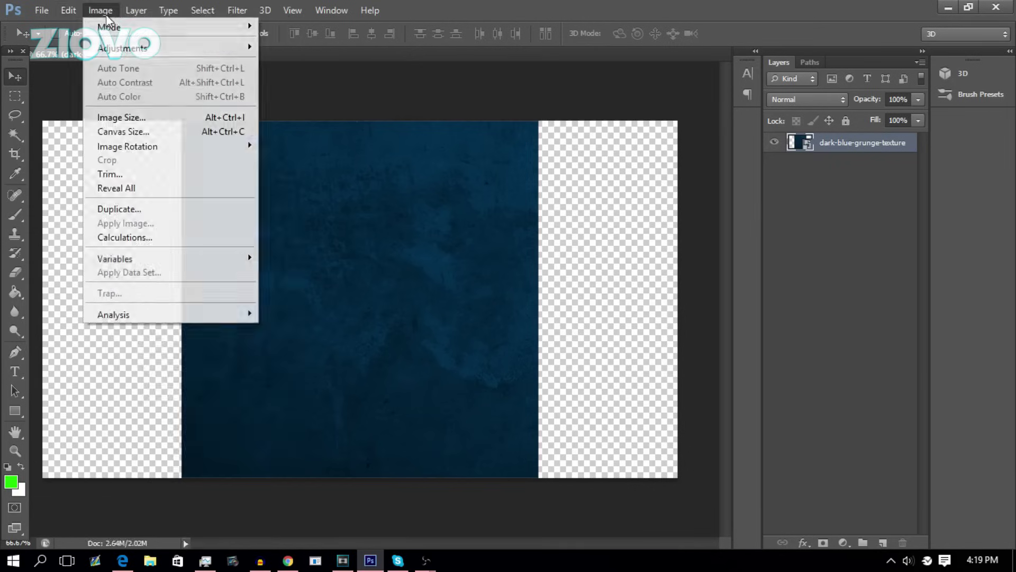
mouse_move(85, 16)
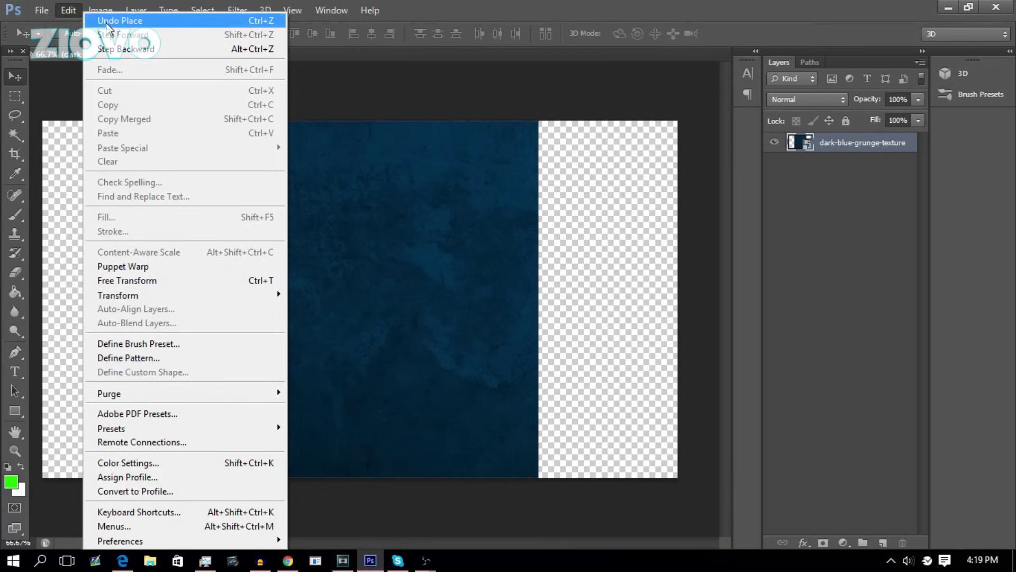
click(117, 22)
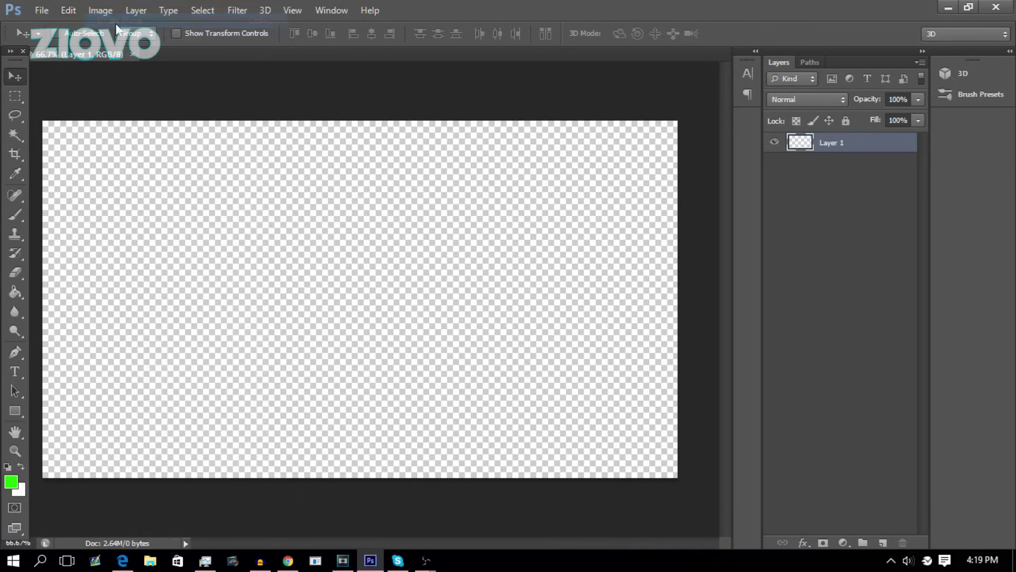
click(69, 10)
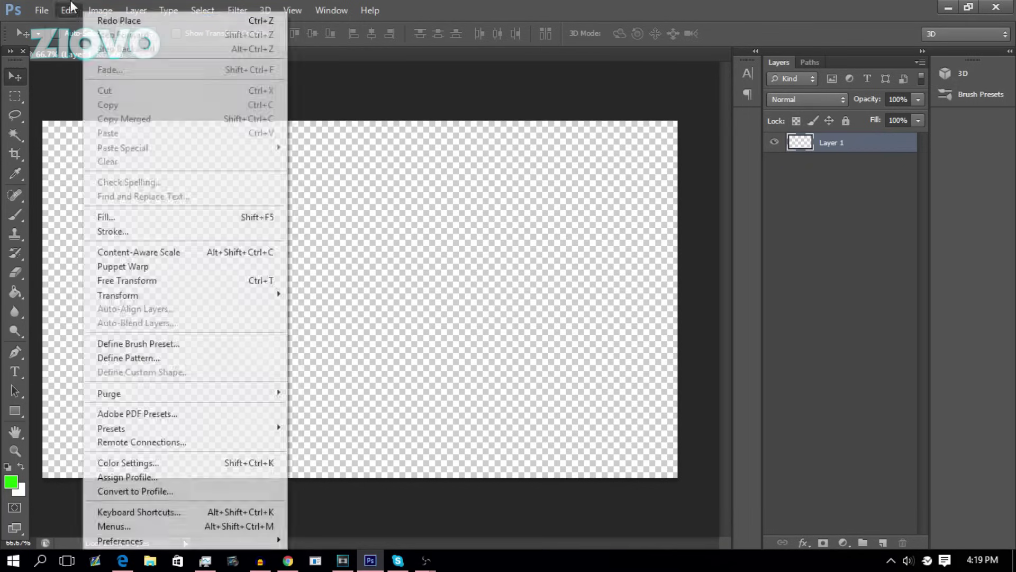
mouse_move(94, 16)
click(100, 22)
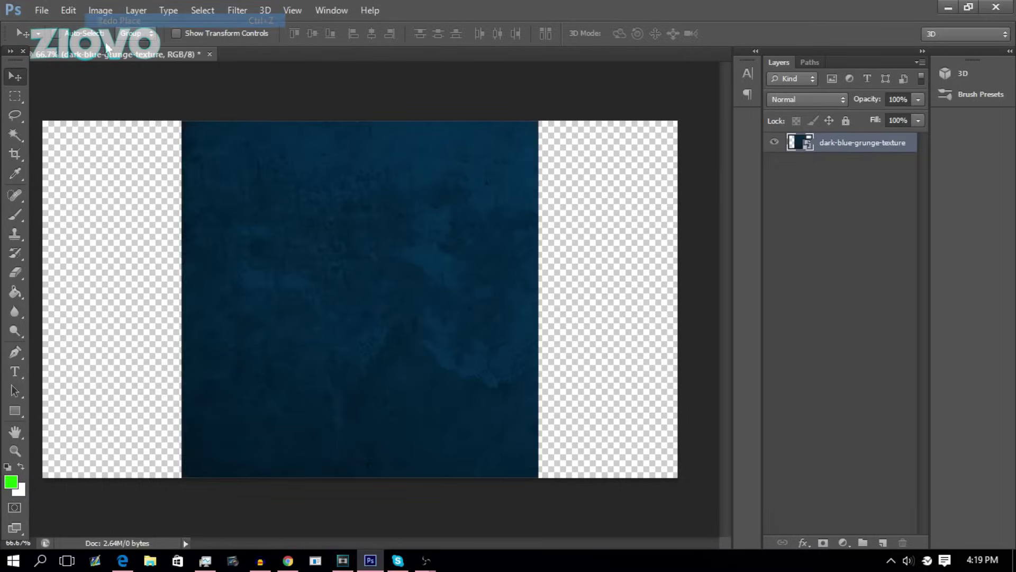
Rotate the dark-blue-grunge-texture layer by 180° with a Transform command.
click(63, 7)
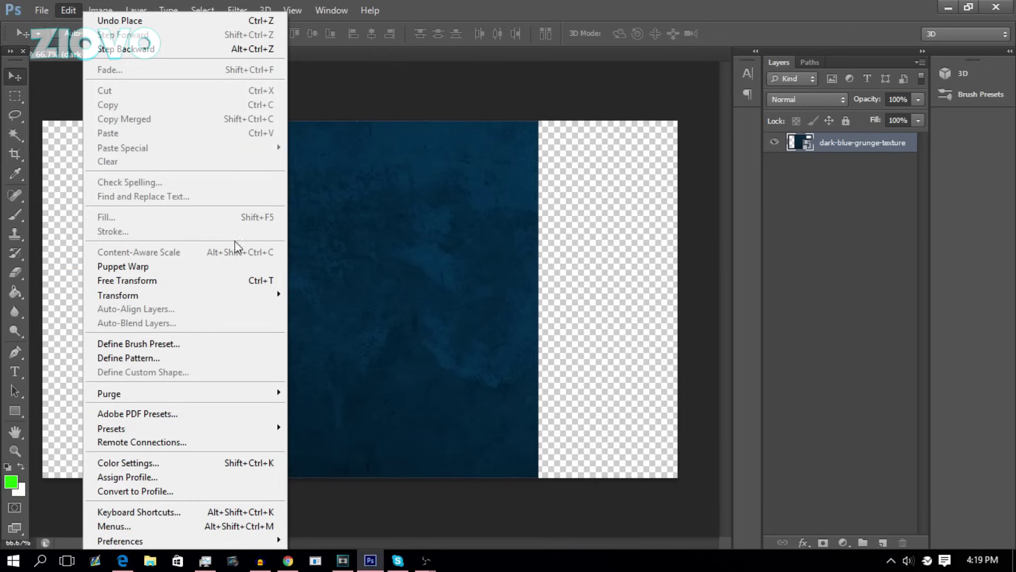
mouse_move(252, 291)
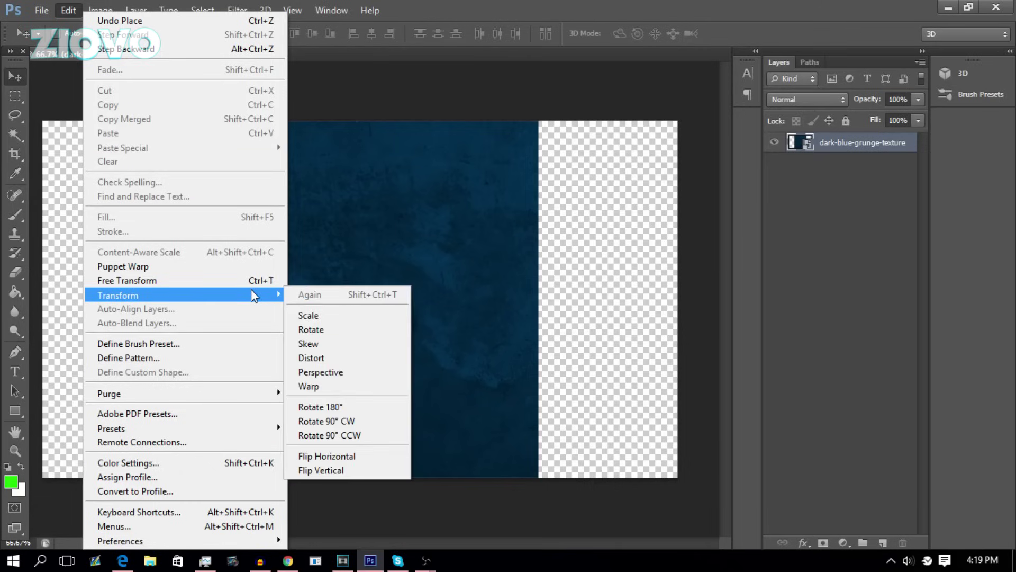
click(346, 407)
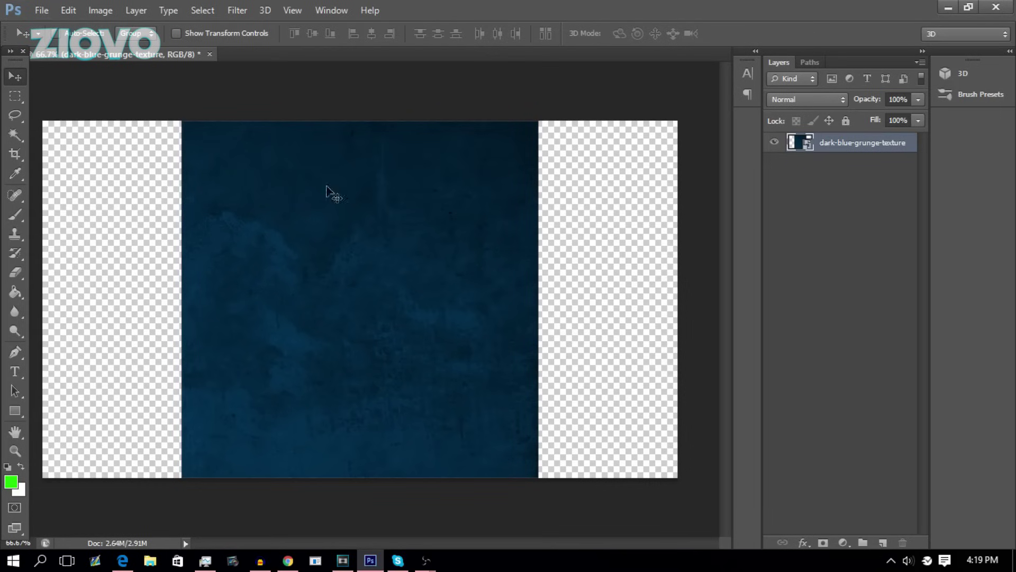
Duplicate the whole document as Test copy, and close the duplicate after viewing it beside the original.
click(73, 9)
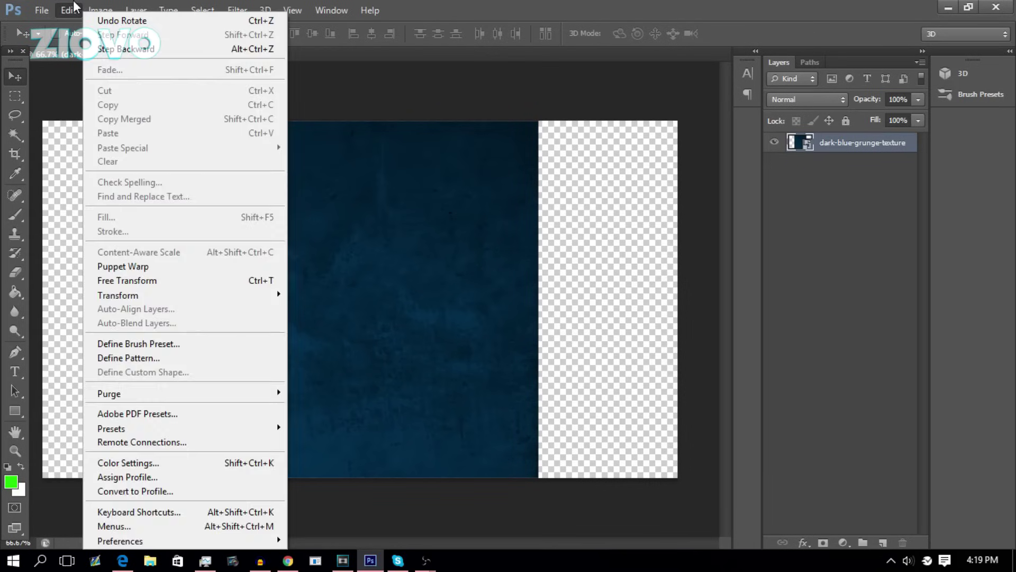
mouse_move(114, 6)
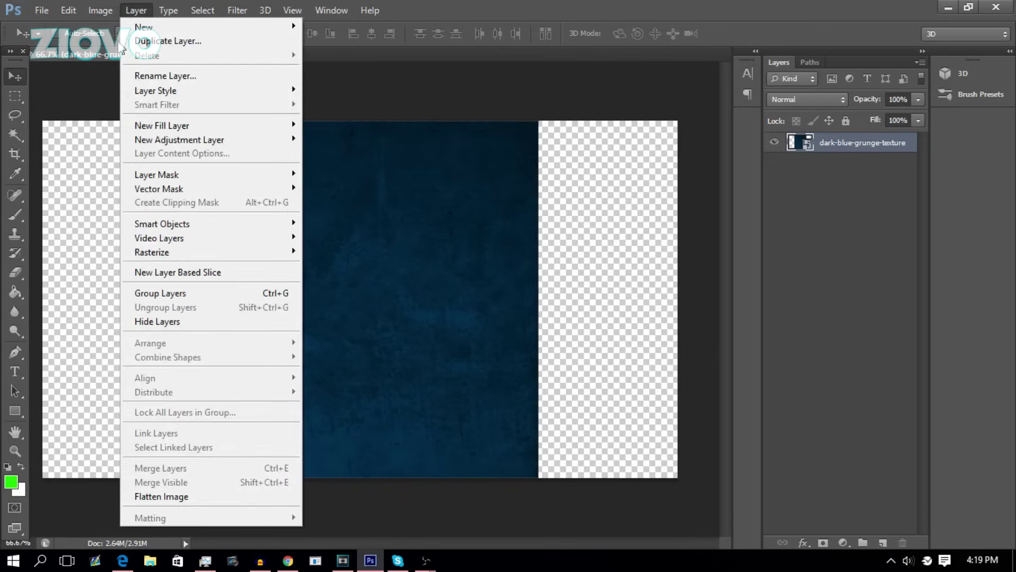
mouse_move(144, 150)
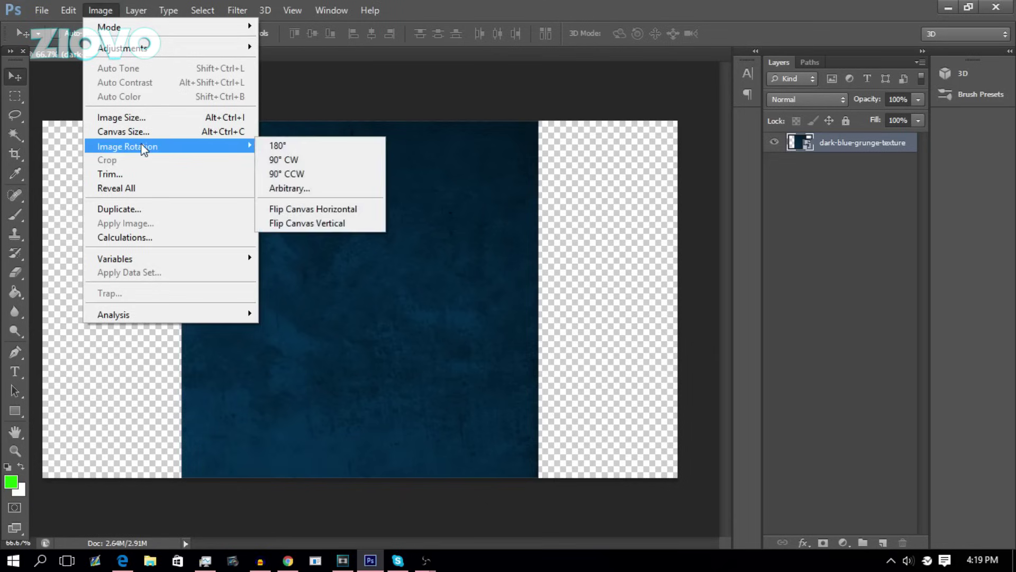
click(156, 214)
click(611, 184)
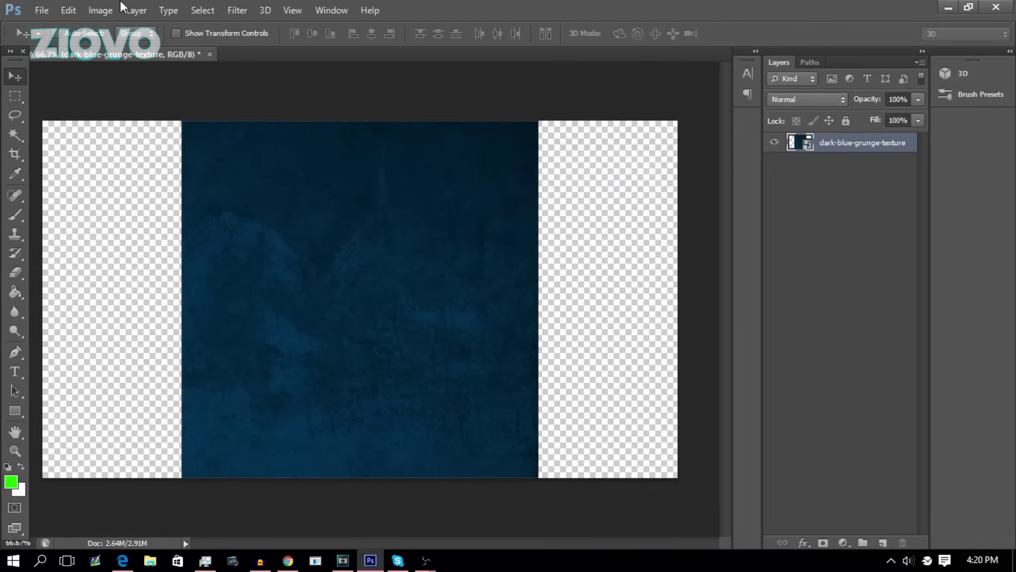
click(127, 54)
click(294, 58)
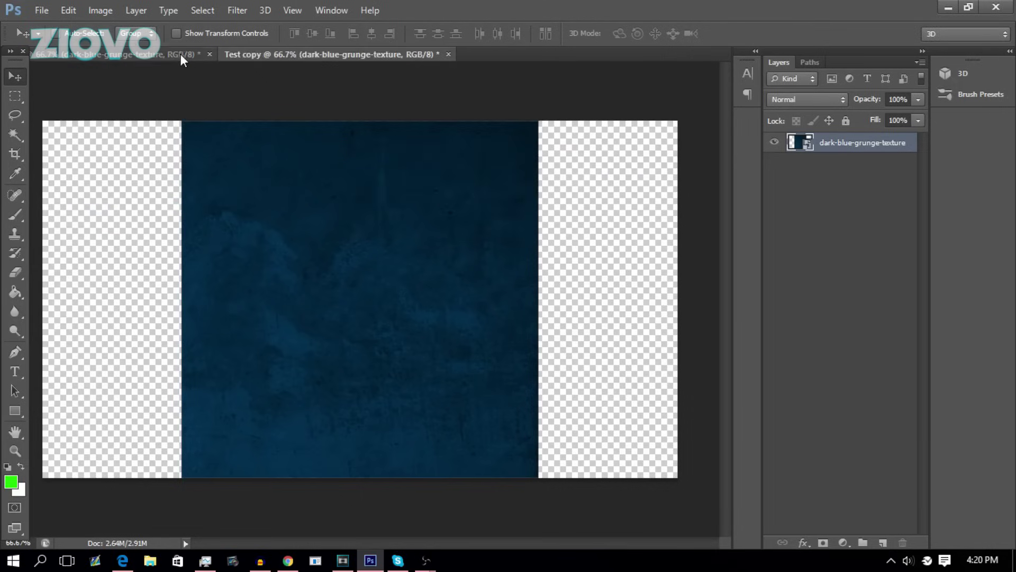
click(449, 54)
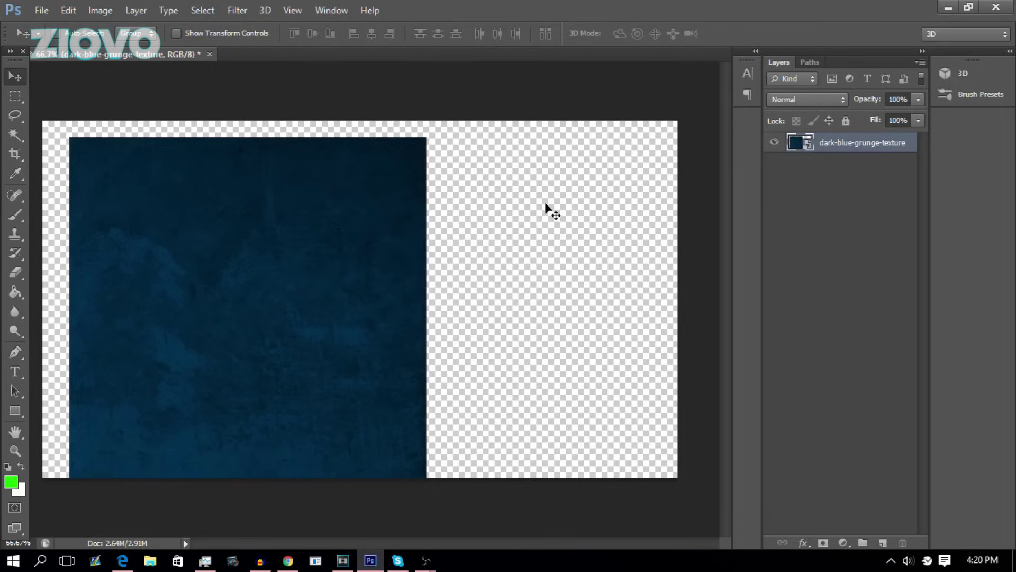
Select the entire canvas.
key(ctrl+a)
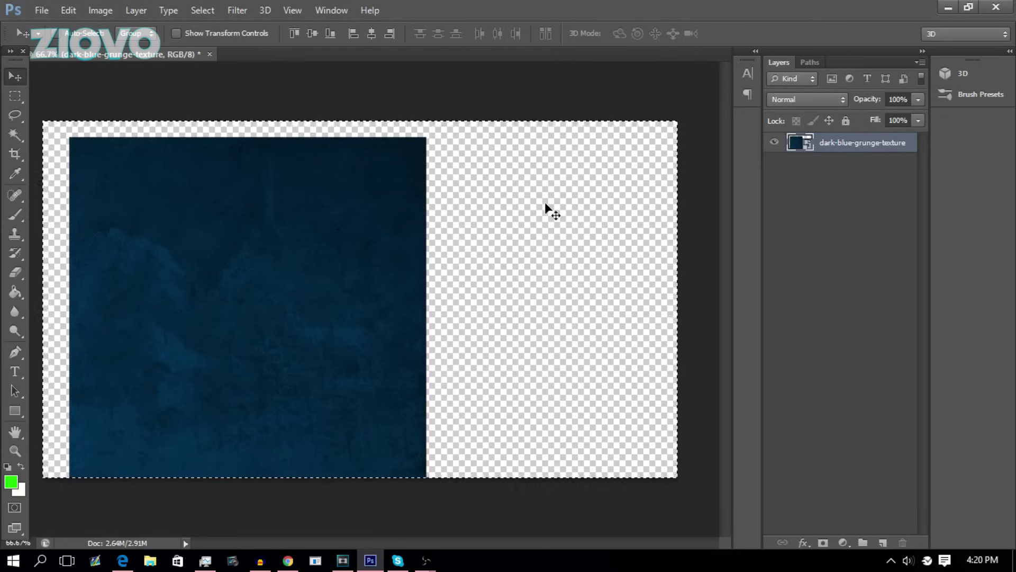
Align the dark-blue-grunge-texture layer to the canvas selection by vertical centers, and deselect.
click(147, 8)
mouse_move(256, 377)
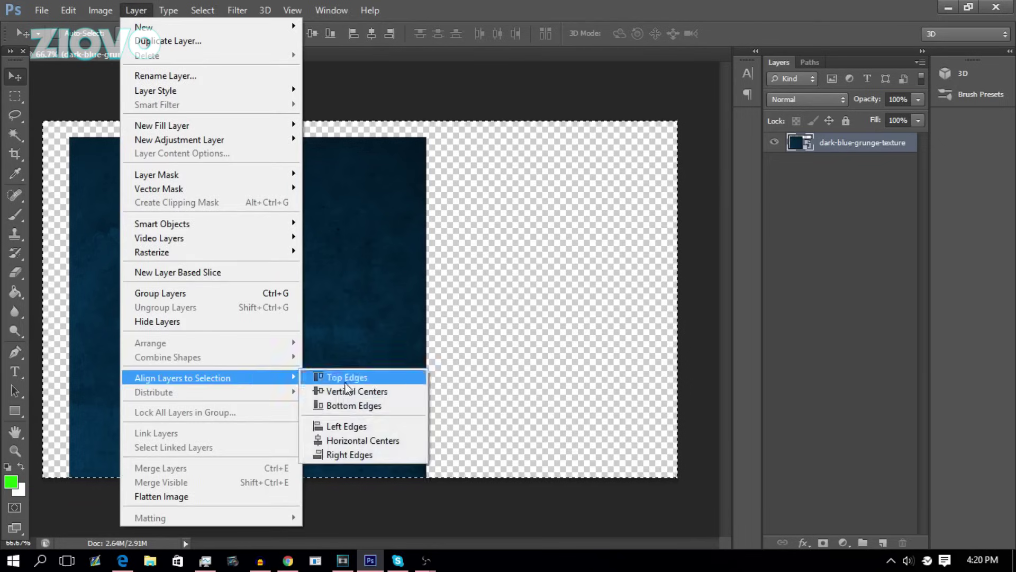
click(350, 391)
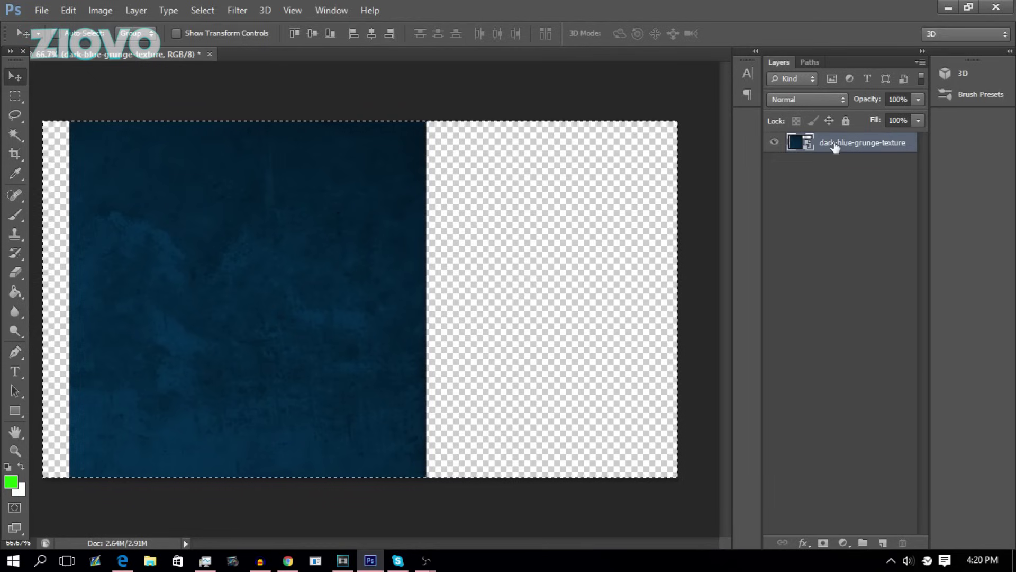
key(ctrl+d)
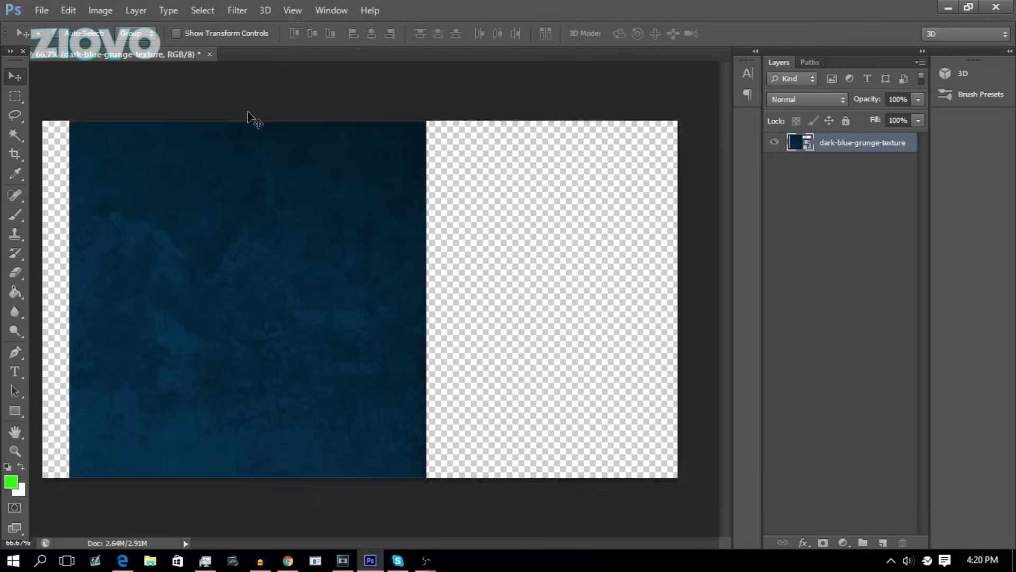
Load the texture layer's outline as a selection, move the texture horizontally nearer the canvas centre, and deselect.
ctrl+click(794, 143)
drag(297, 188, 365, 212)
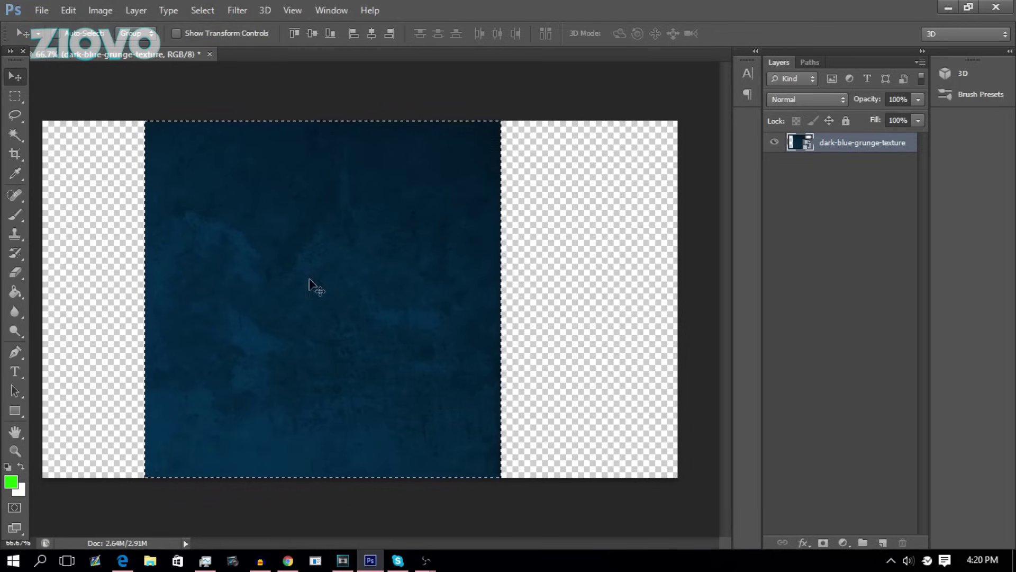
key(ctrl+d)
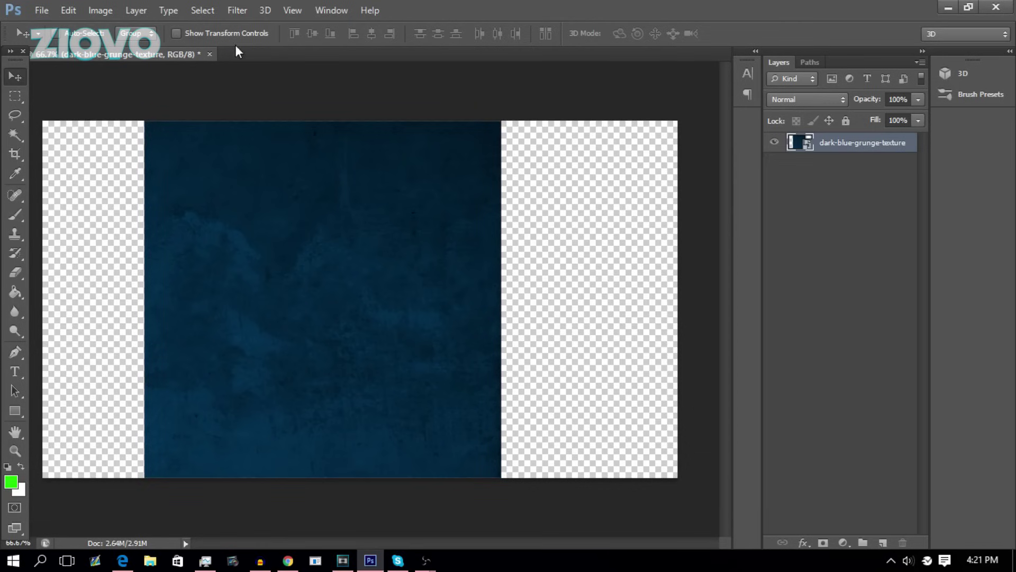
Apply a Motion Blur filter to the texture layer with an angle of 0° and a distance of 1 pixel.
click(235, 14)
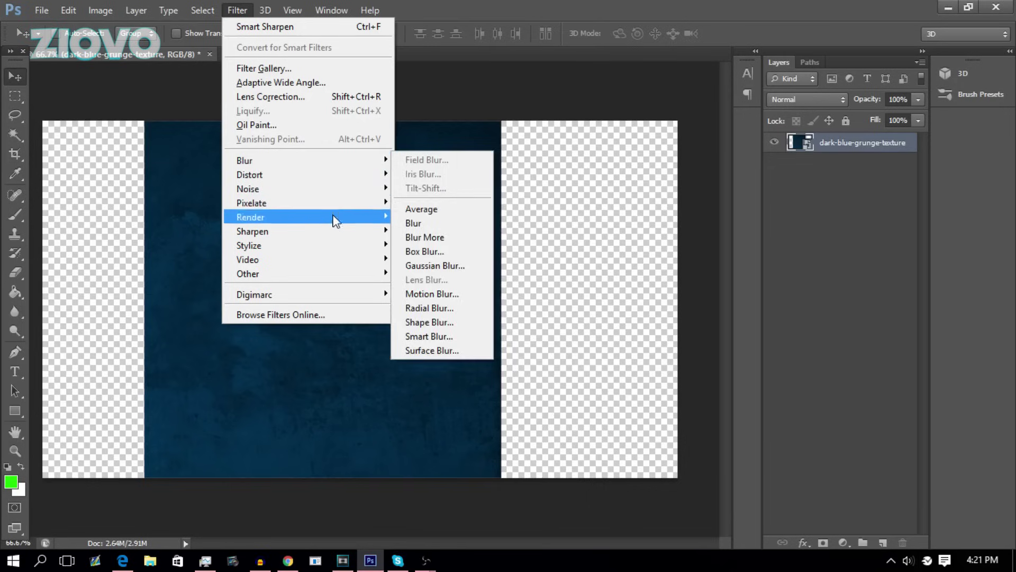
mouse_move(327, 156)
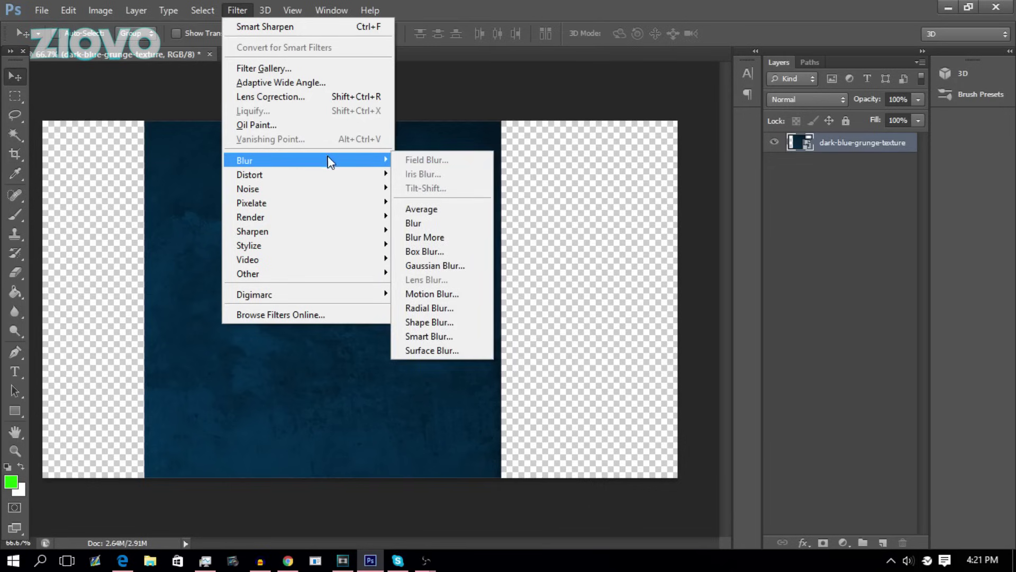
click(451, 295)
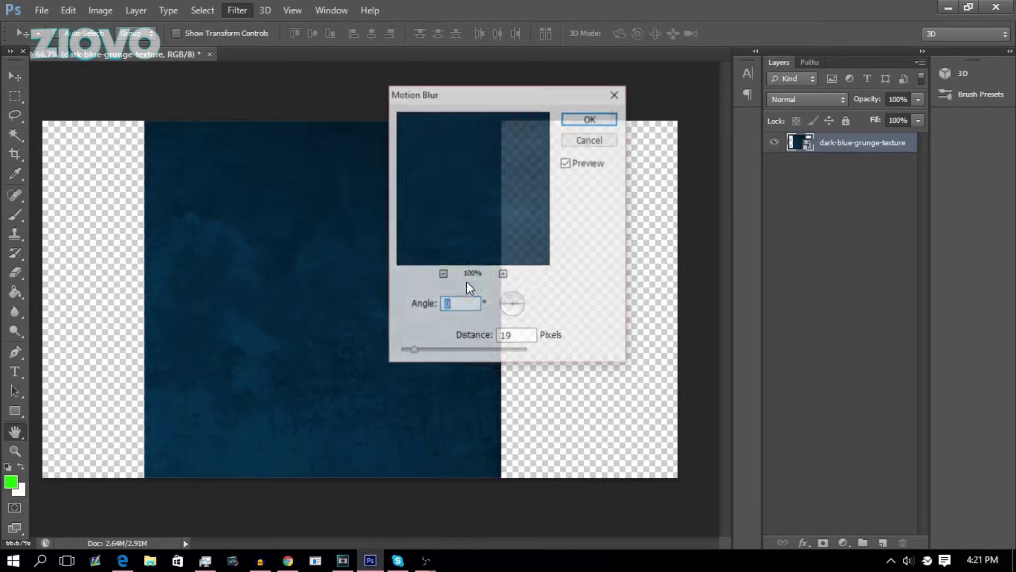
click(457, 351)
drag(457, 351, 401, 352)
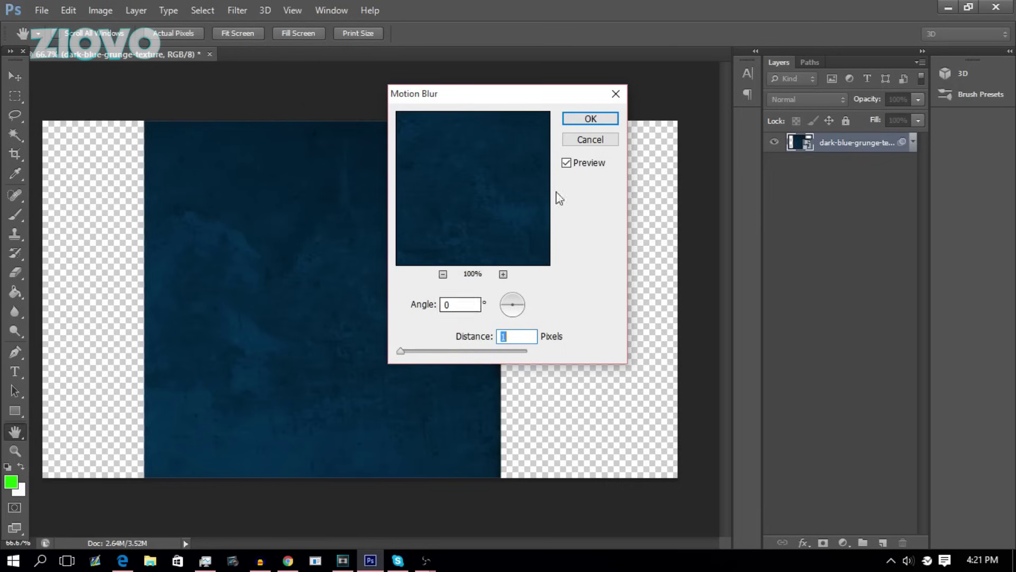
click(590, 120)
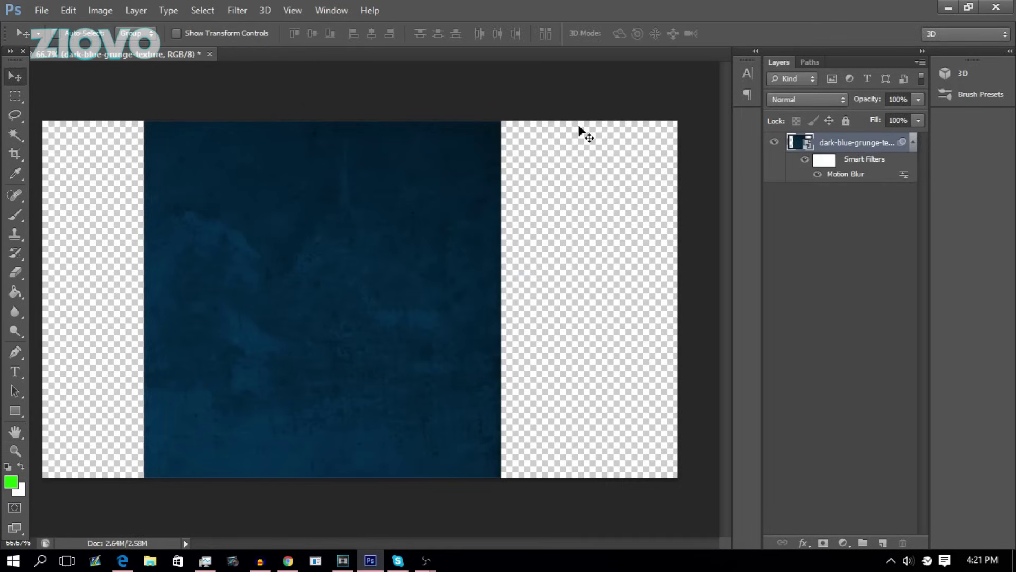
Select the entire canvas and deselect it, and show the rulers.
key(ctrl+a)
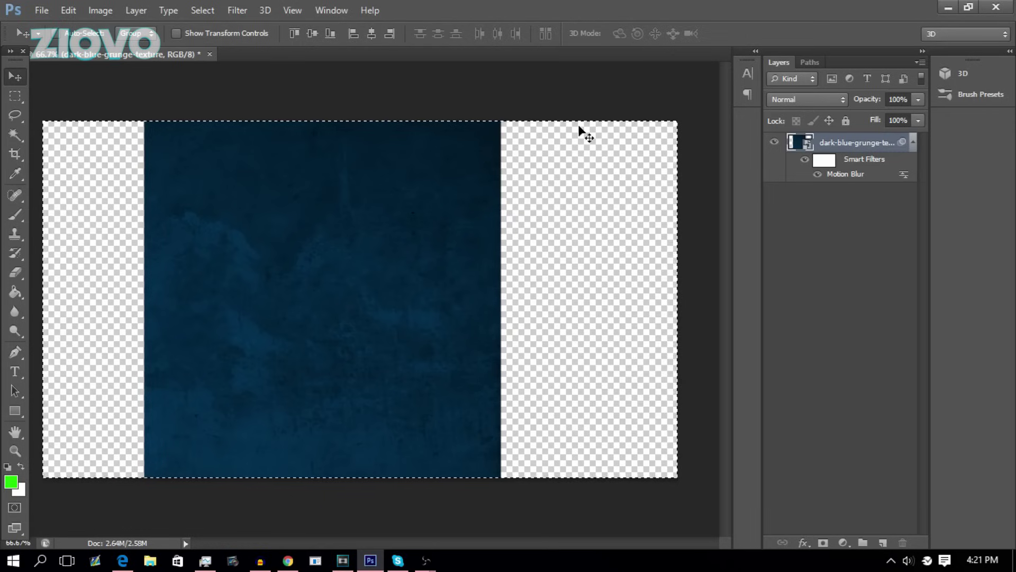
key(ctrl+d)
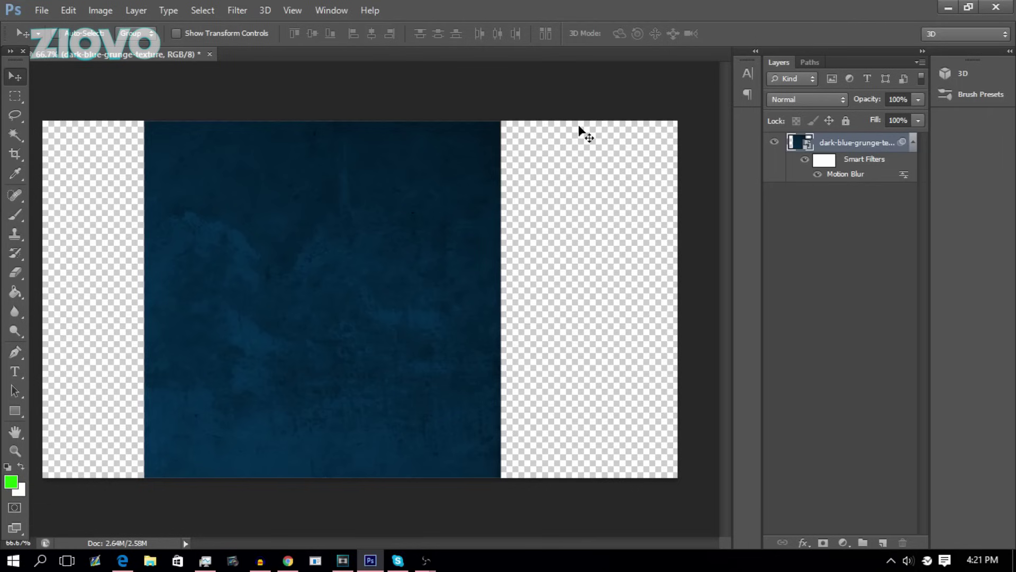
key(ctrl+r)
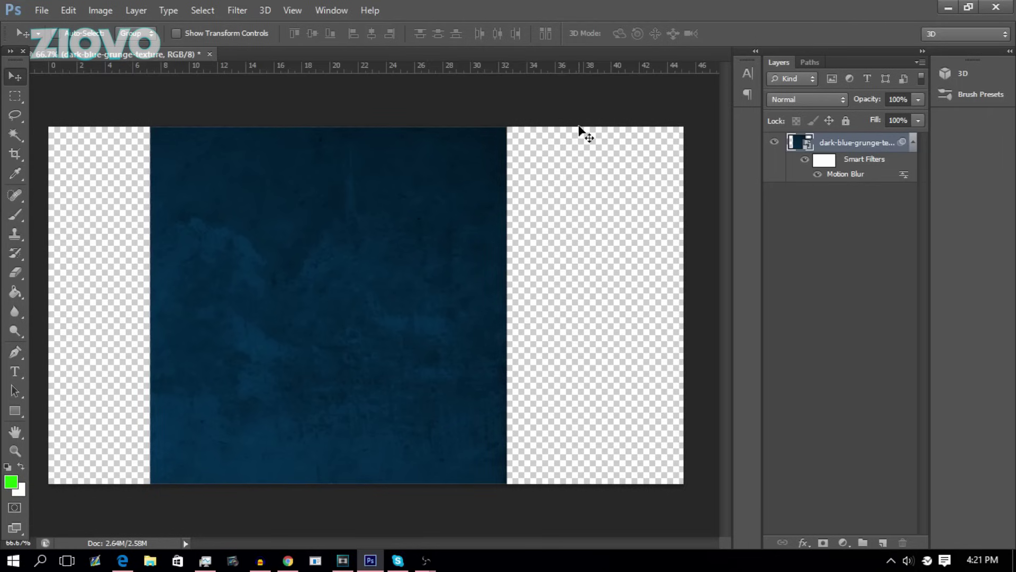
Stretch the texture layer with Free Transform to about 52.44% width and 30.28% height so it extends past every canvas edge.
key(ctrl+t)
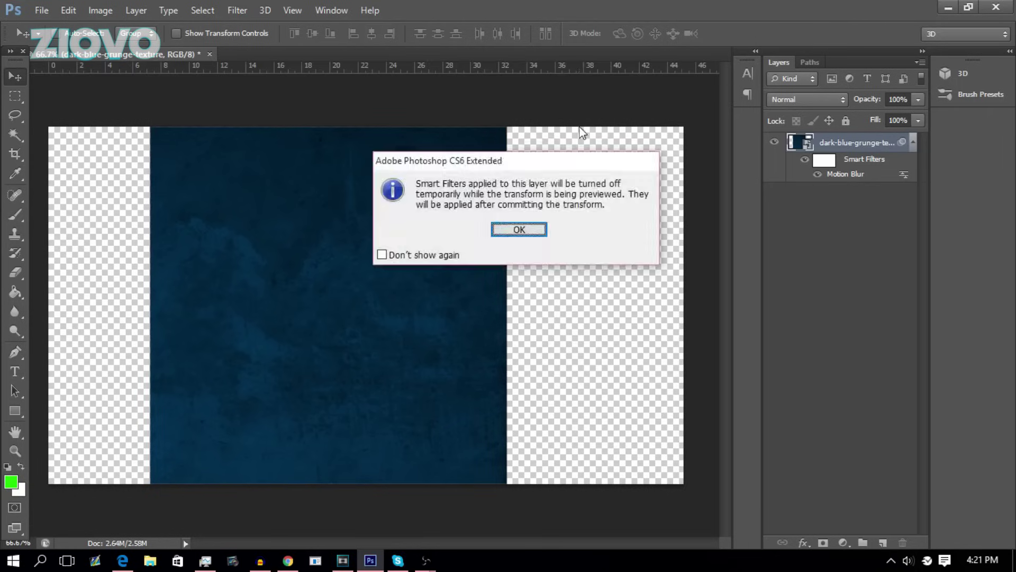
click(507, 234)
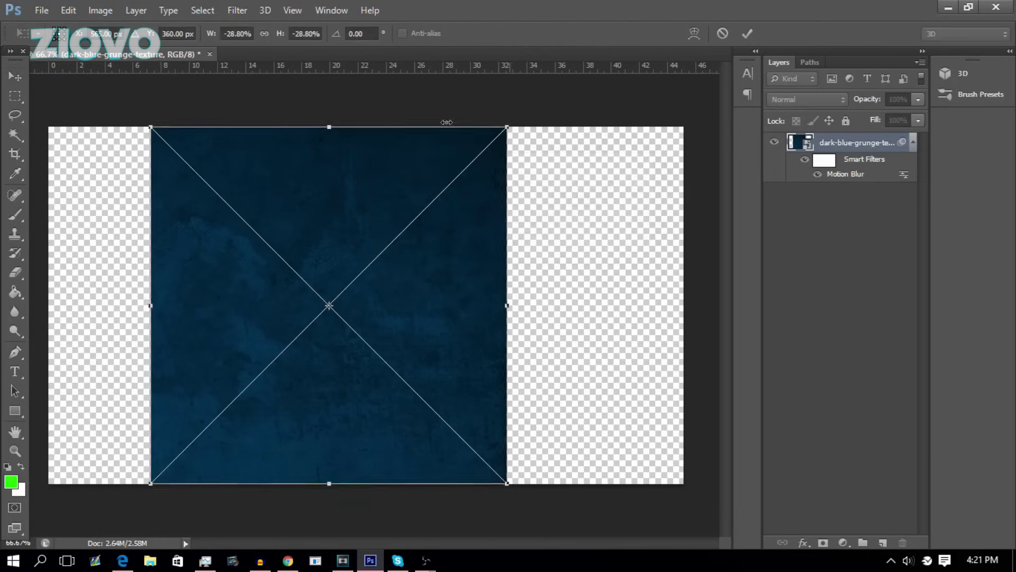
drag(151, 127, 269, 225)
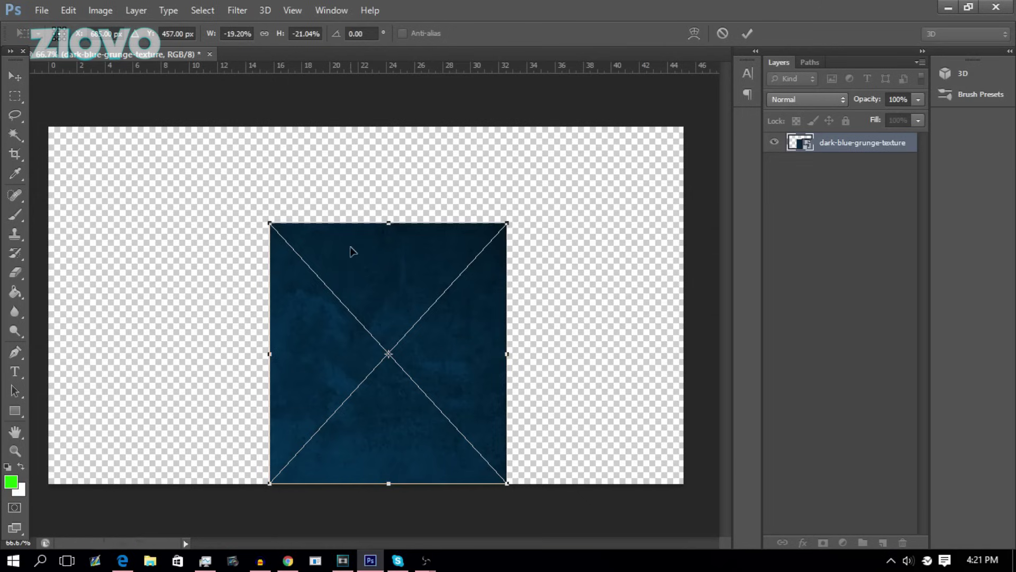
drag(353, 251, 339, 295)
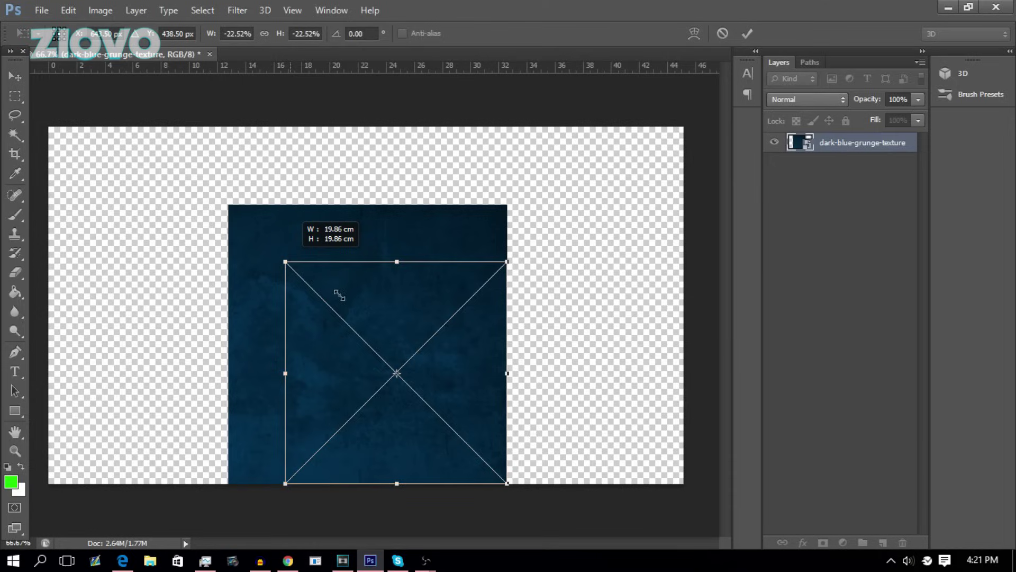
drag(339, 295, 49, 127)
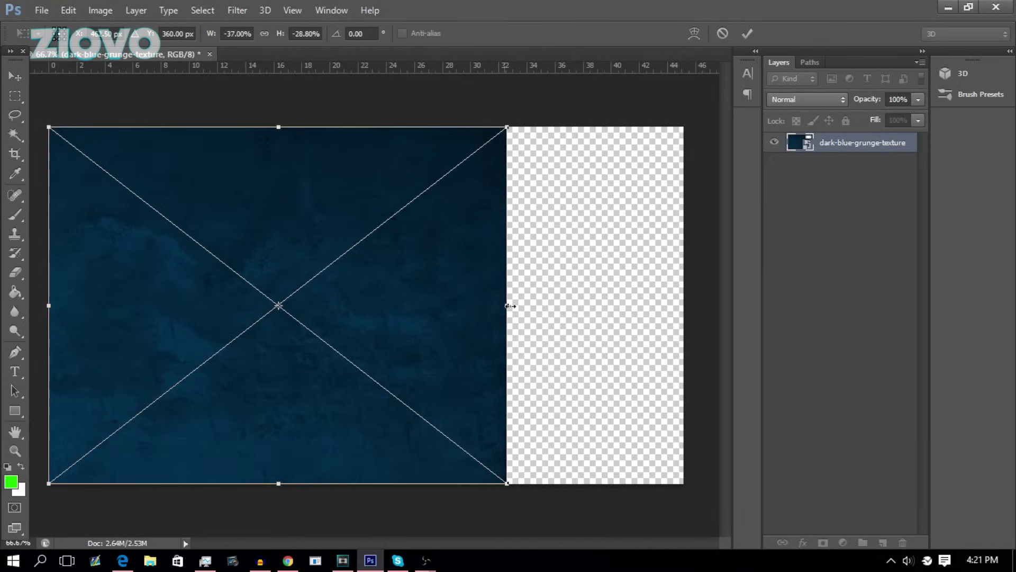
drag(509, 306, 690, 306)
drag(370, 483, 370, 490)
drag(45, 134, 40, 115)
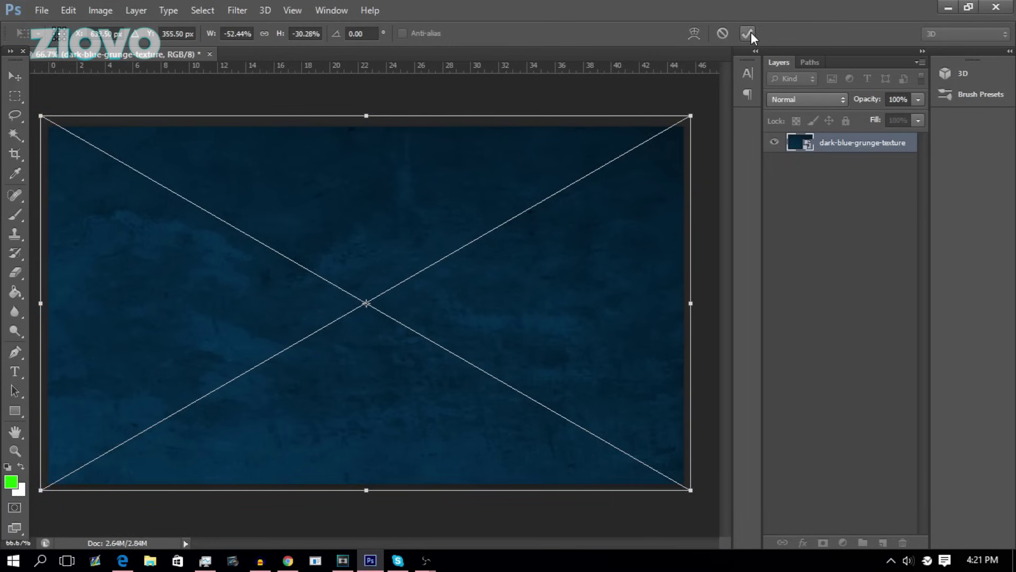
click(750, 33)
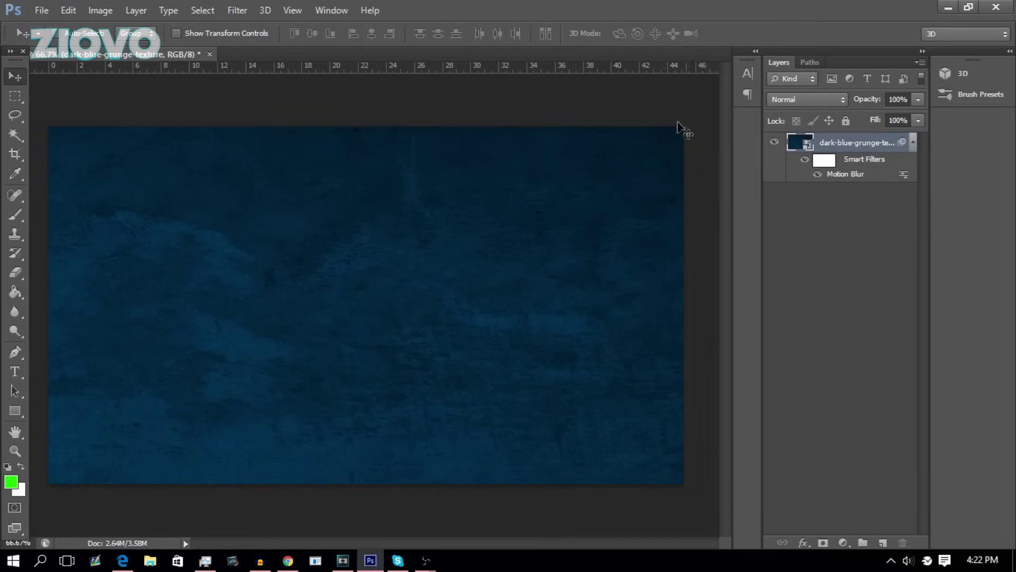
Place the image Money_Bag_PNG_Clipart_Picture.png from the Downloads folder at its default size, centred over the texture.
click(16, 116)
click(41, 10)
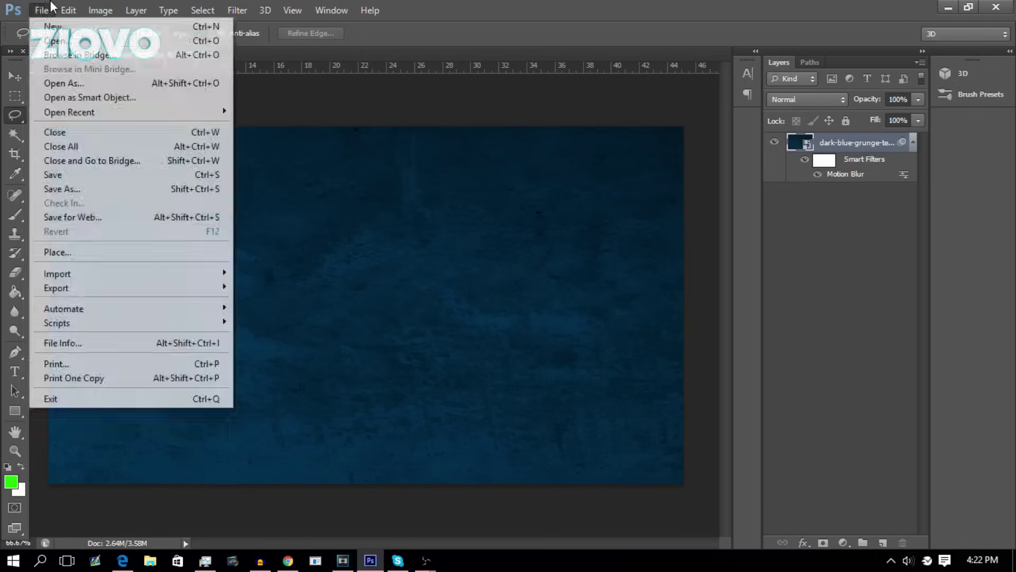
click(94, 253)
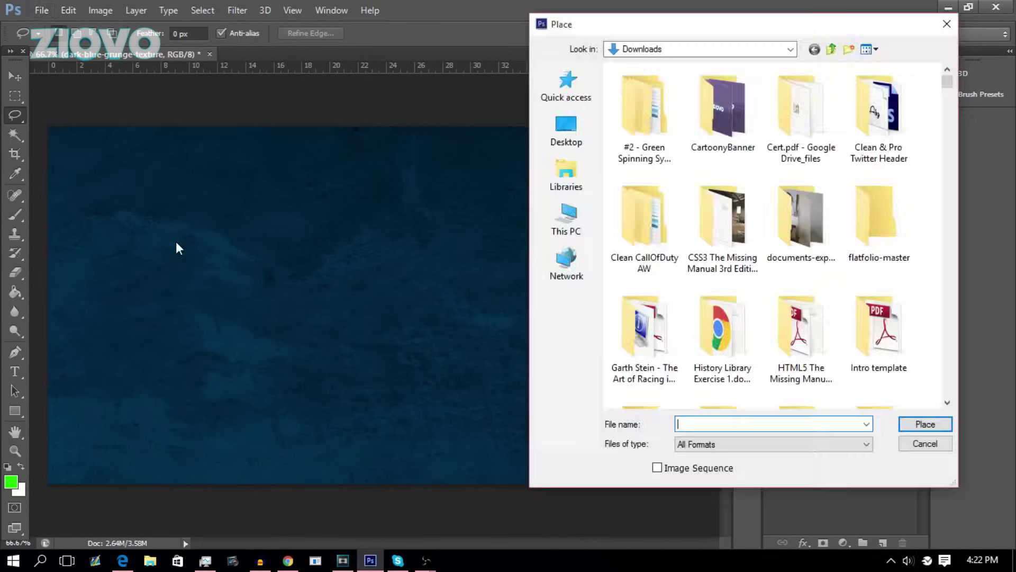
text(money)
key(Up)
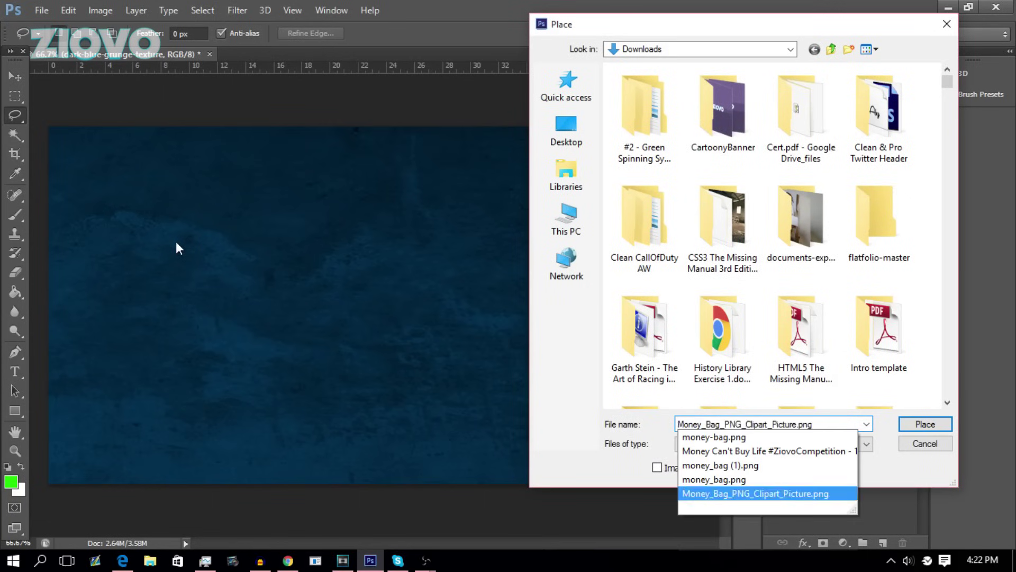
key(Return)
key(Return)
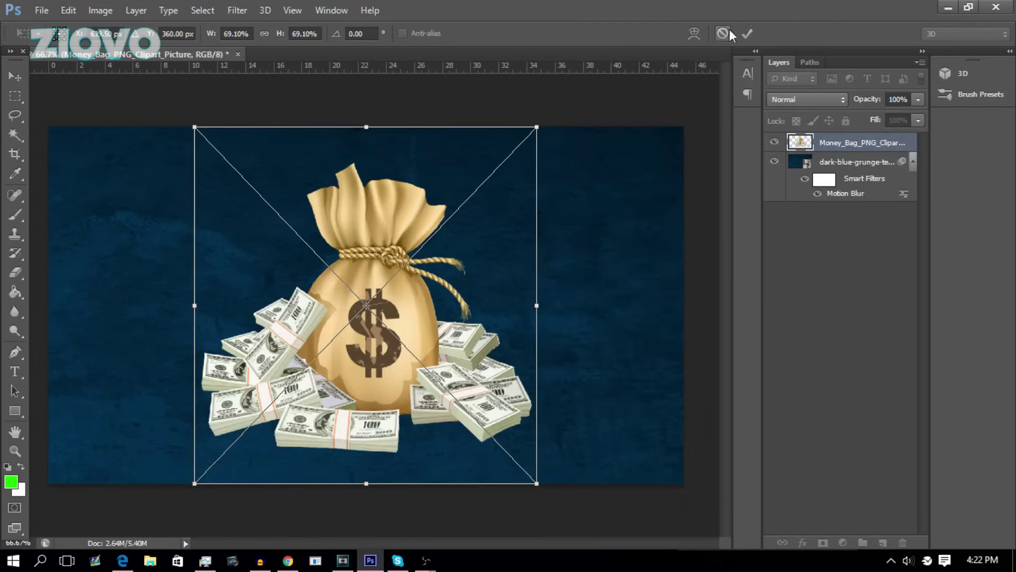
click(748, 33)
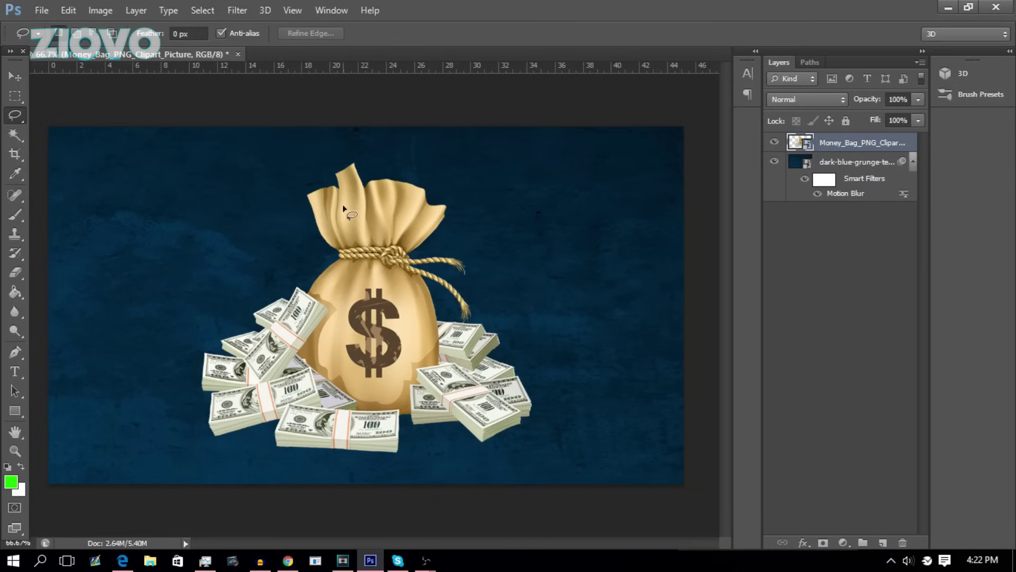
Outline a freehand area around the bag's dollar sign with the Lasso tool, and copy it to a new layer.
drag(314, 201, 335, 250)
right_click(350, 255)
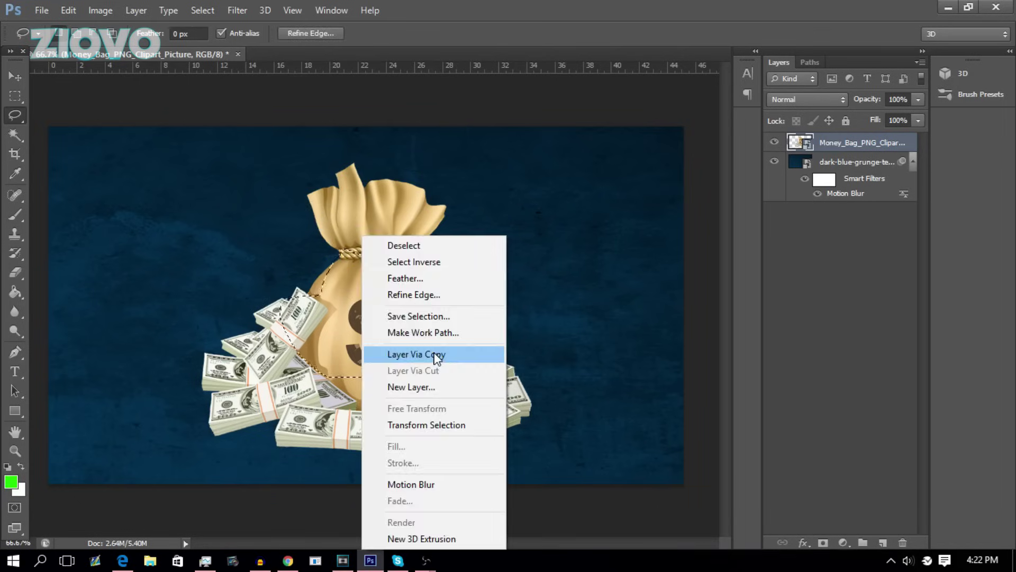
click(409, 352)
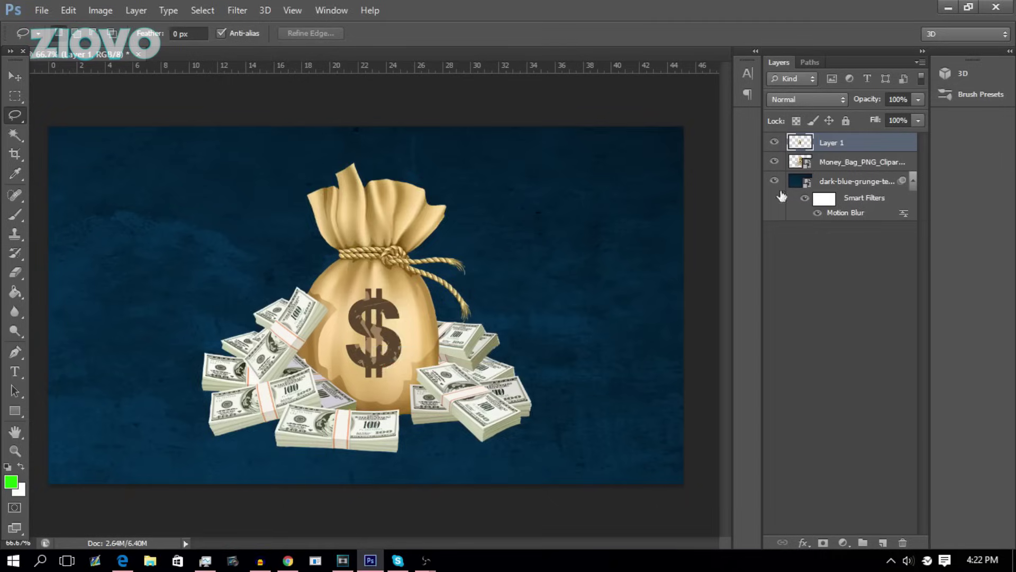
Hide the money bag layer to view the copied piece alone, and swap visibility so only Layer 1 is hidden.
click(775, 162)
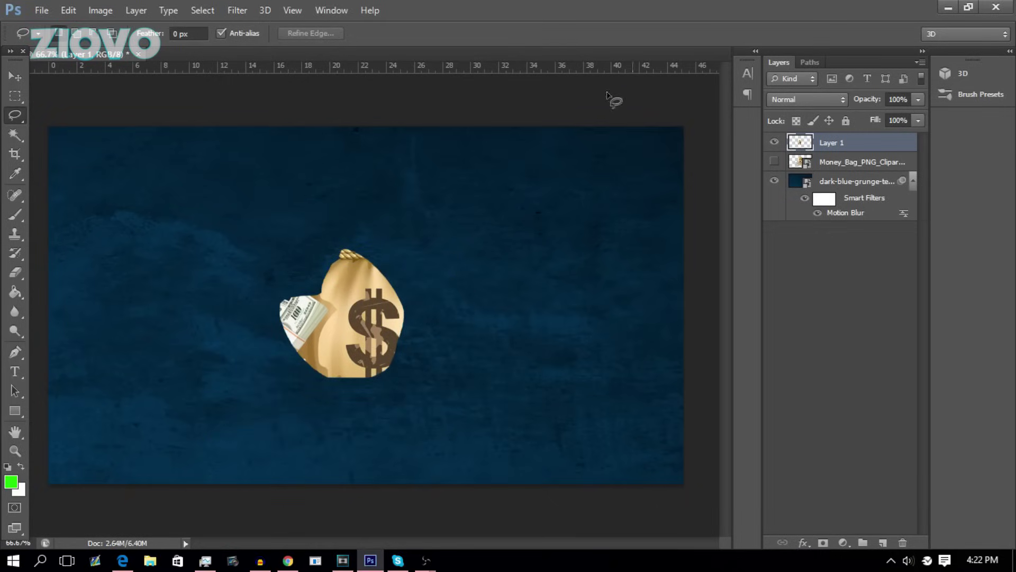
click(775, 142)
click(774, 161)
Try tracing the edge of the money bag's gathered neck with the Magnetic Lasso tool, and cancel the trace.
right_click(21, 116)
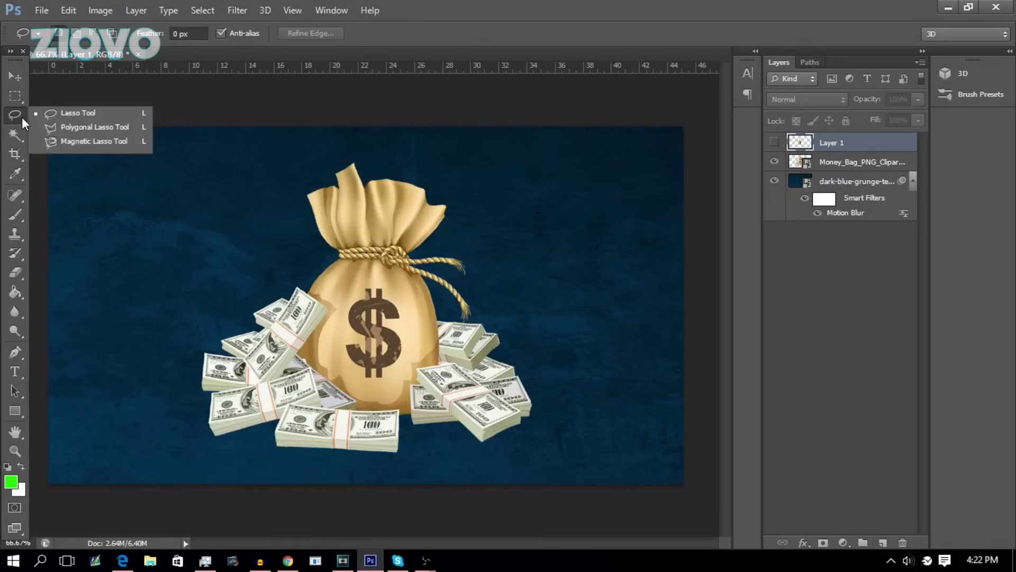
click(84, 141)
click(308, 197)
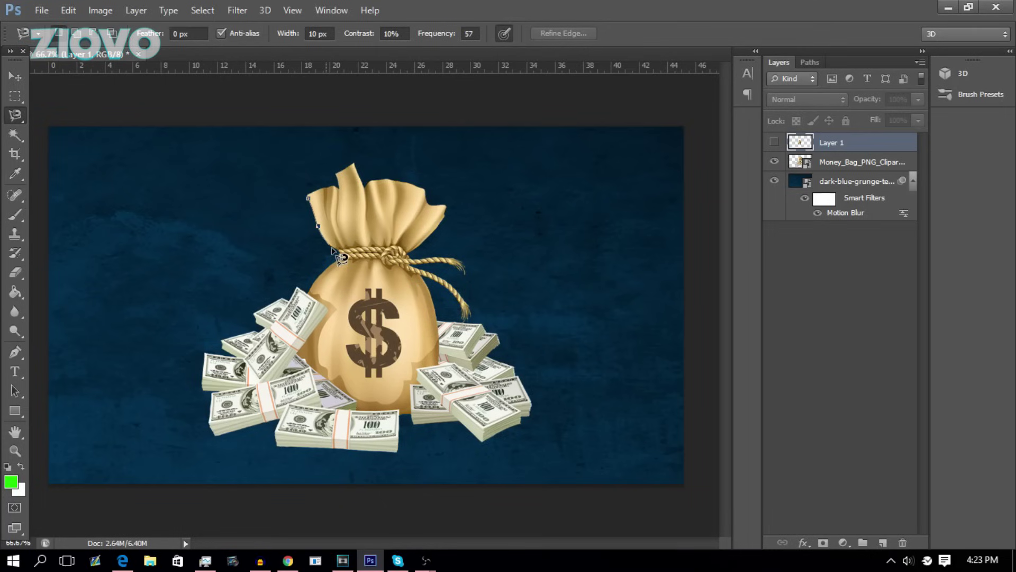
key(Escape)
Select a similarly coloured area of the bag's body beside the dollar sign with the Magic Wand tool.
click(15, 135)
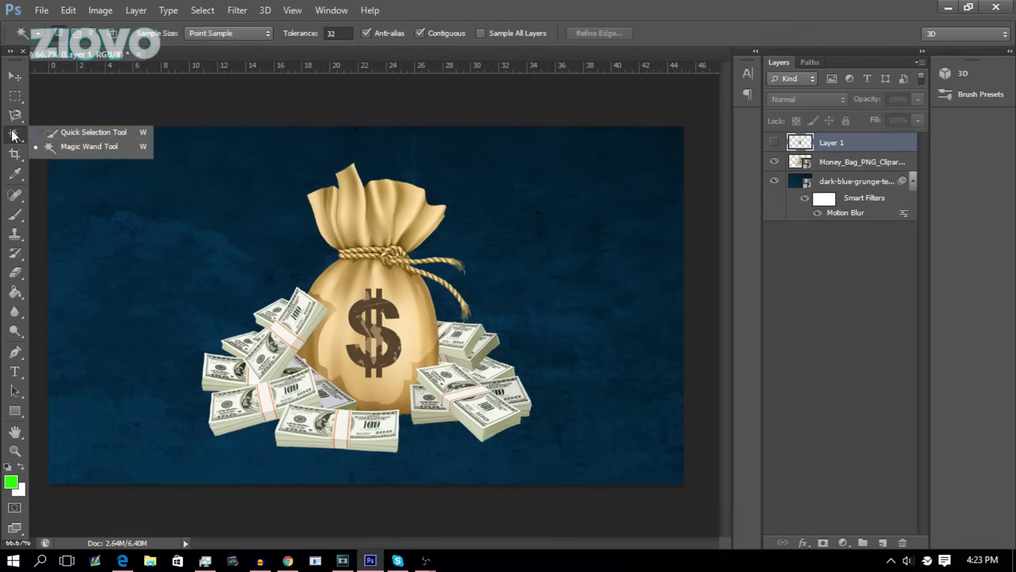
click(75, 147)
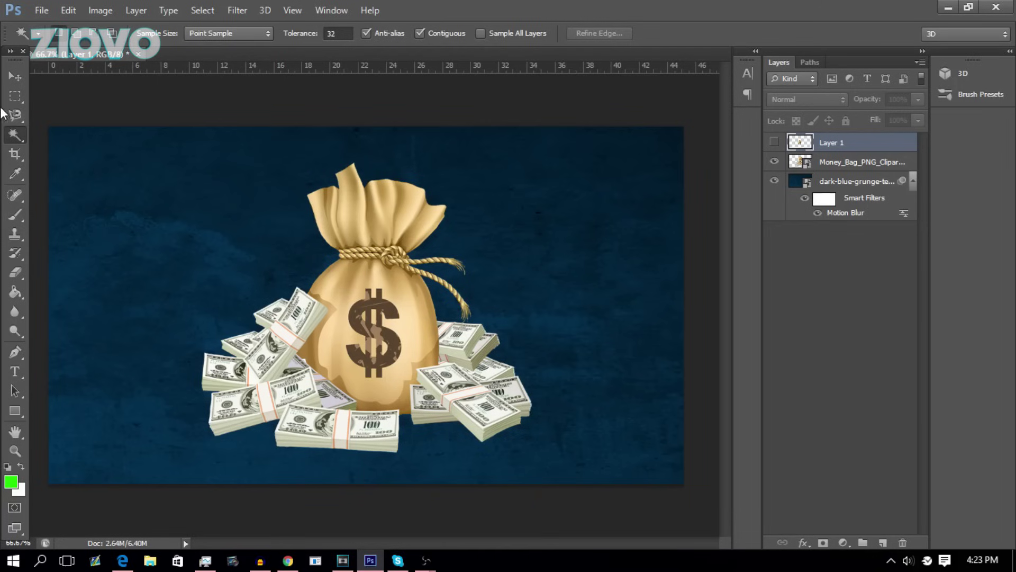
click(16, 132)
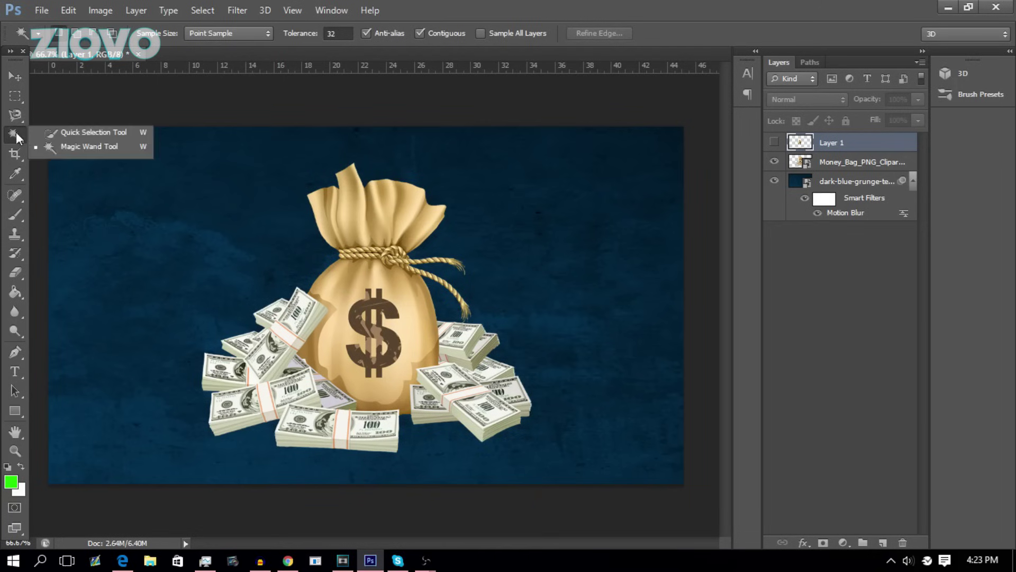
click(87, 144)
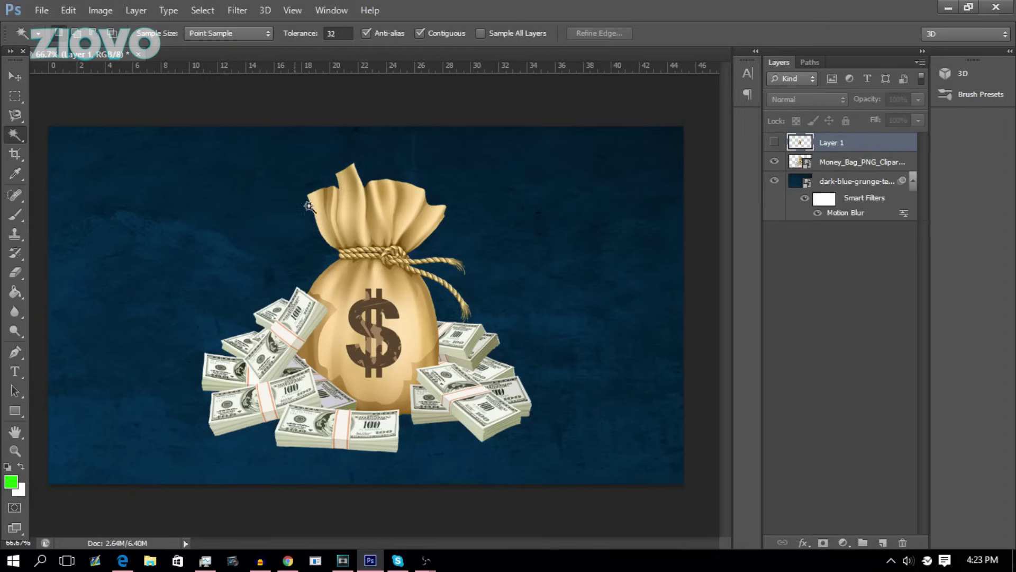
click(348, 287)
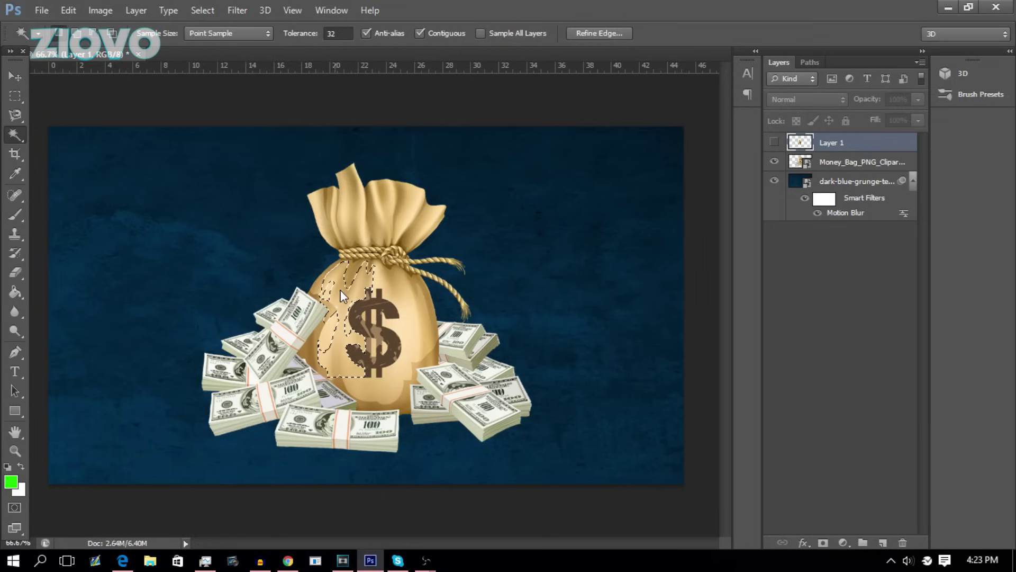
Review the options available for the Magic Wand selection on the bag, and deselect it.
right_click(350, 362)
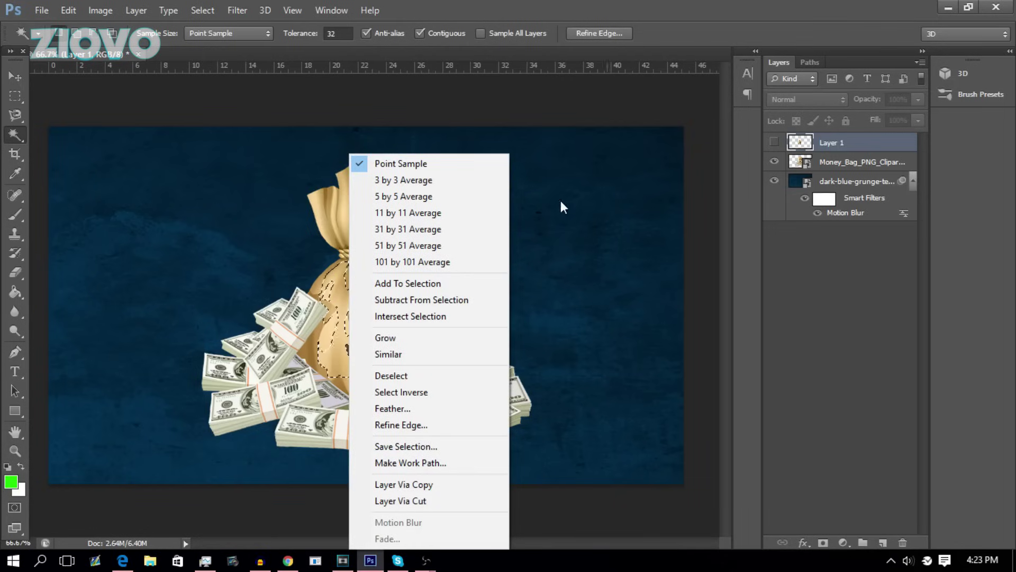
click(612, 271)
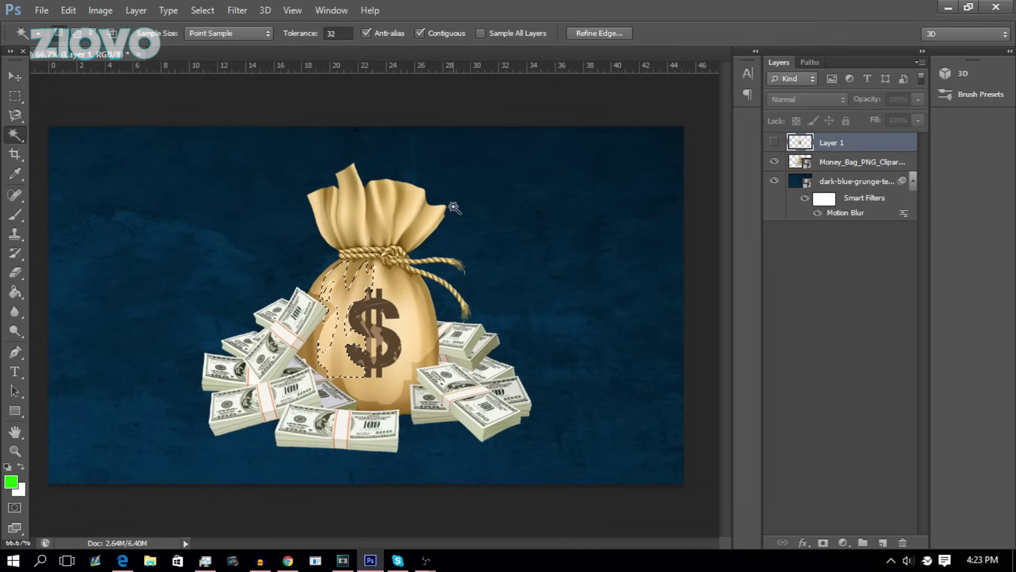
key(ctrl+d)
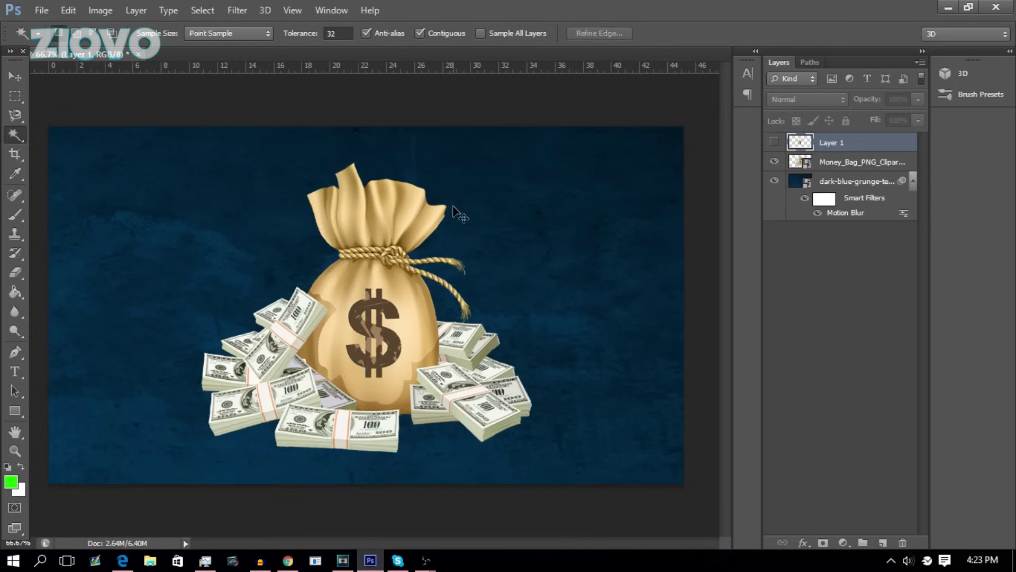
Try cropping the image inward to about 39.1 x 23.3 cm with the Crop tool, and undo the crop.
click(21, 151)
drag(50, 129, 97, 145)
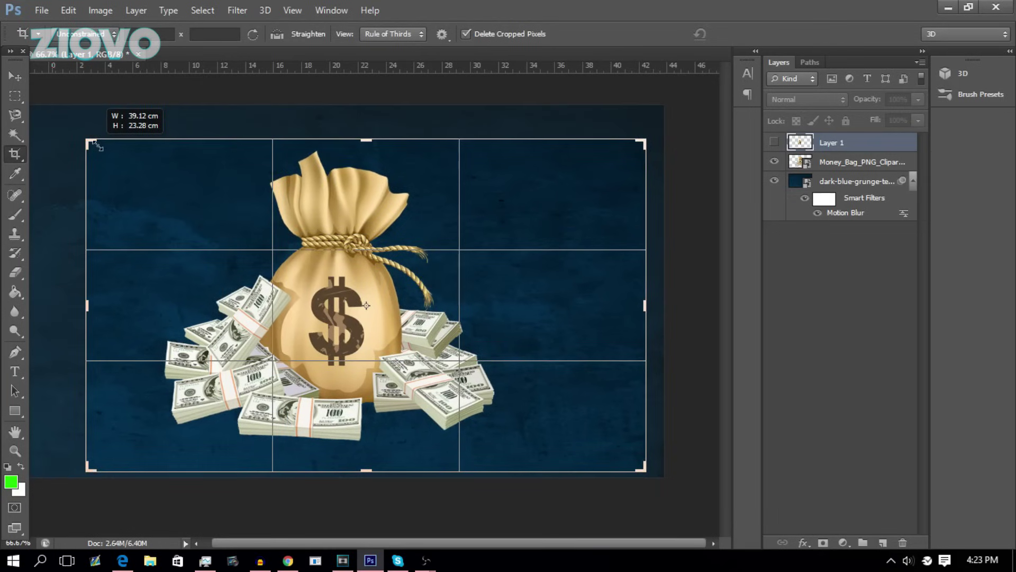
key(Return)
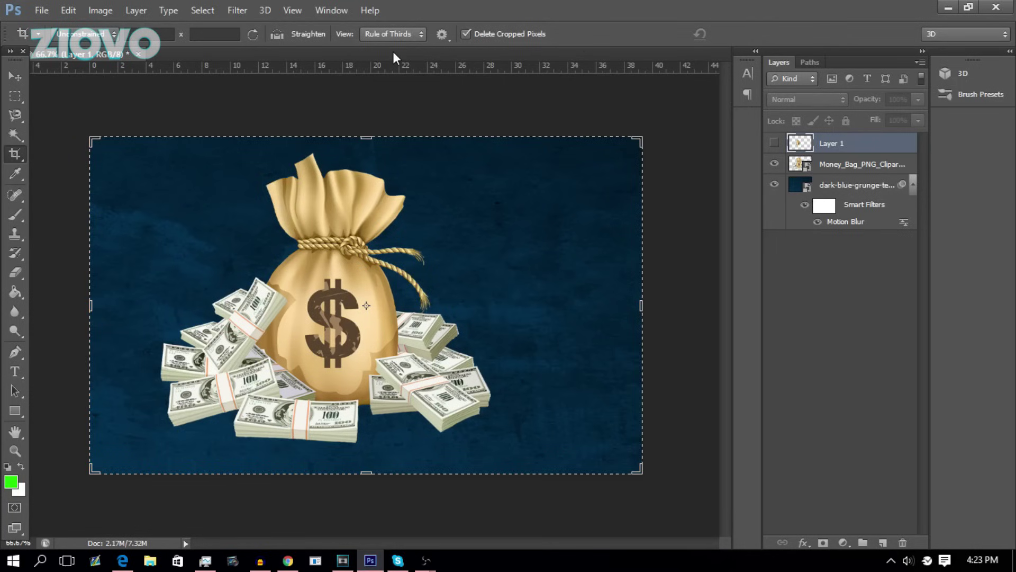
key(ctrl+z)
Sample the tan colour of the bag's gathered neck as the foreground colour with the Eyedropper tool, and check its hex code.
click(22, 177)
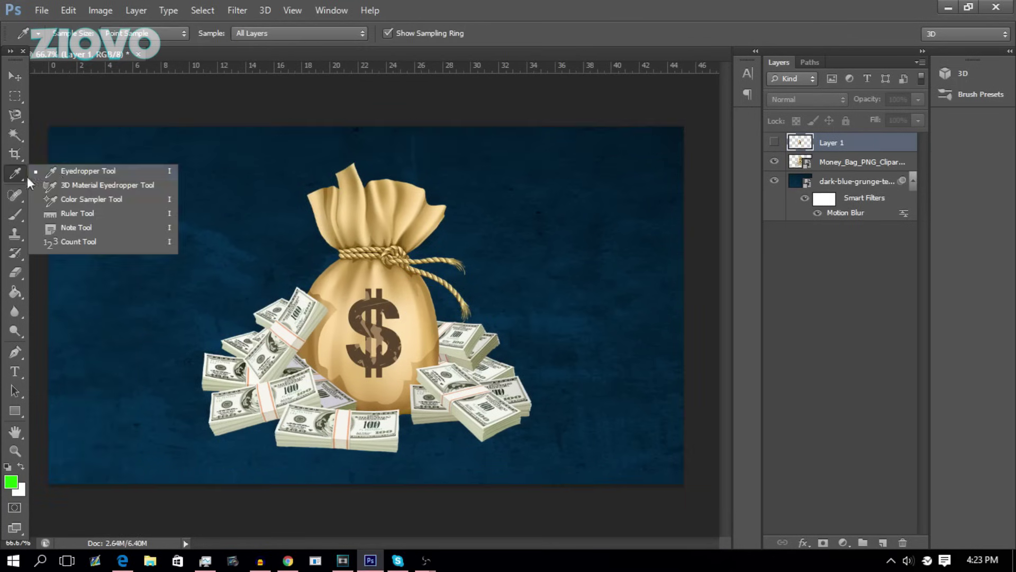
click(56, 170)
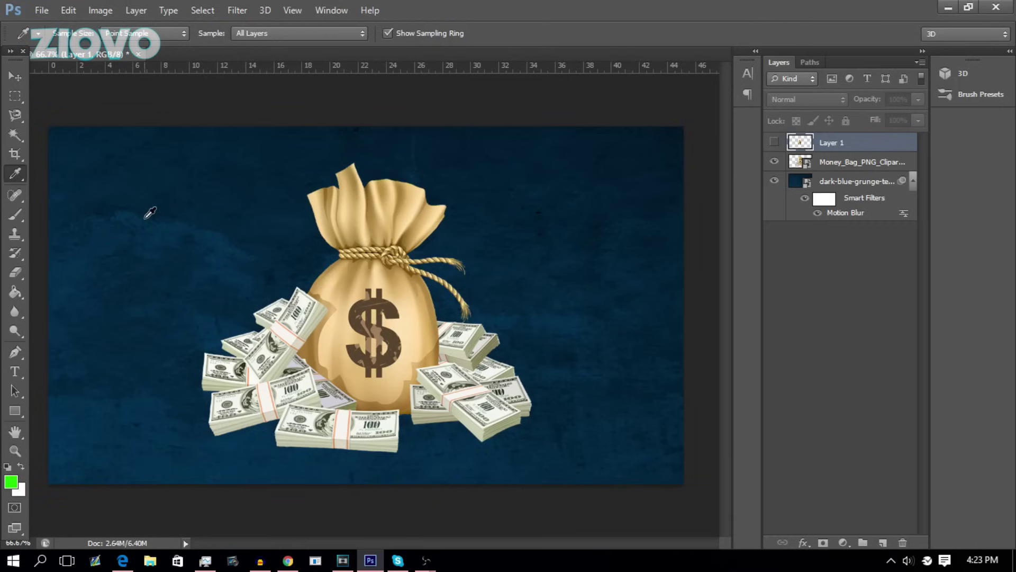
click(358, 210)
click(13, 480)
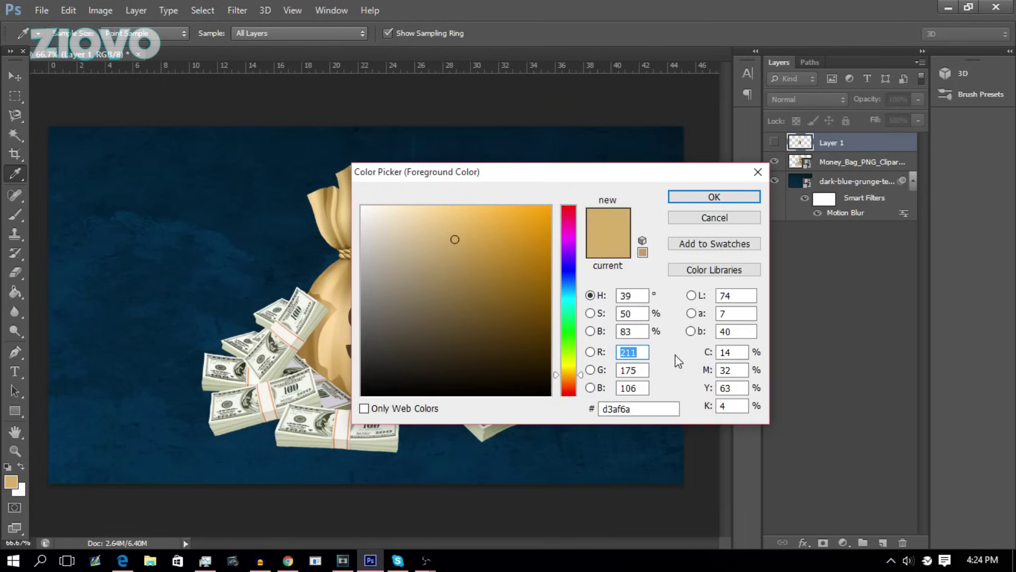
click(666, 409)
click(712, 197)
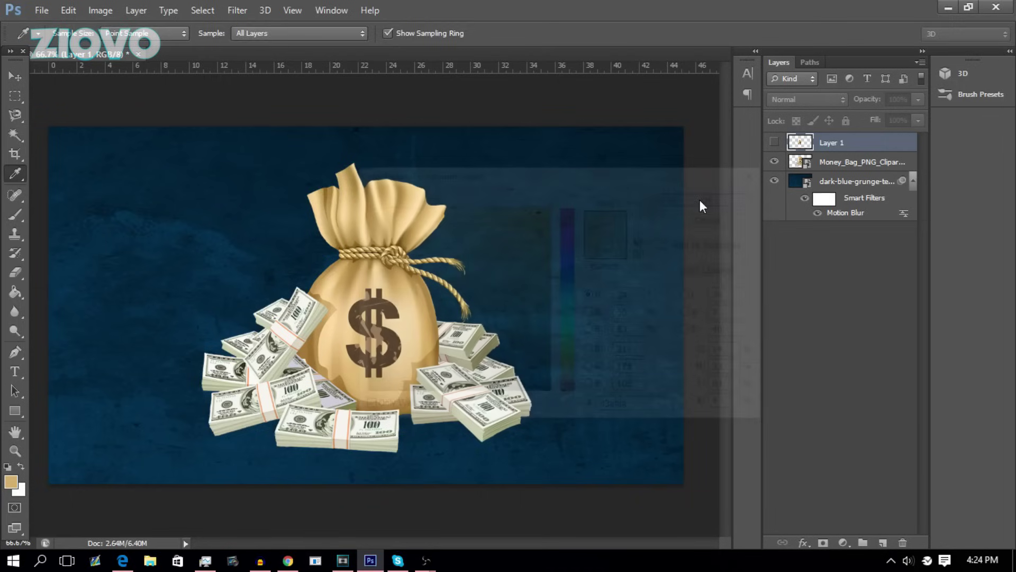
Switch to the Brush tool and add a new empty layer above Layer 1.
right_click(13, 215)
click(39, 213)
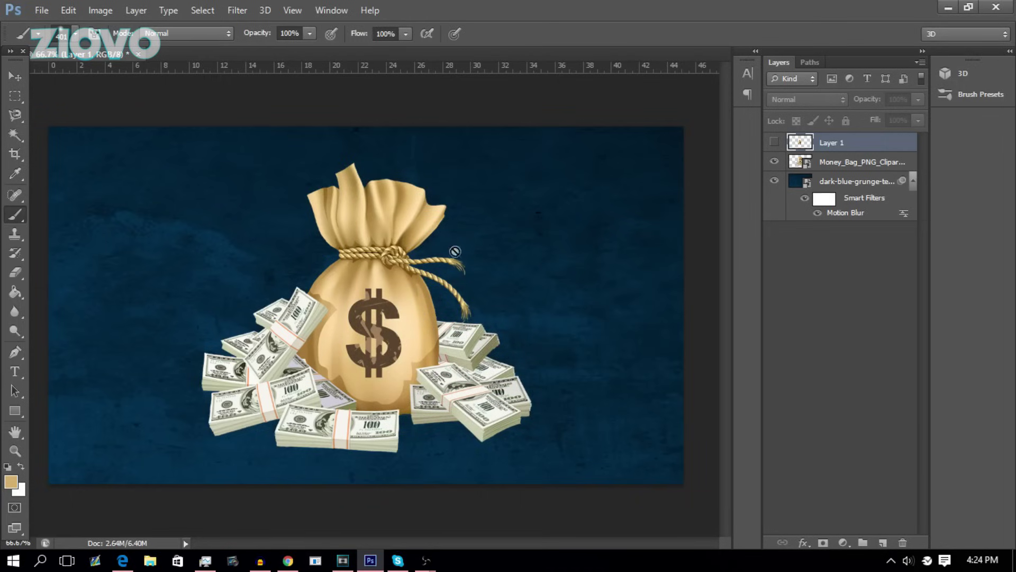
click(882, 543)
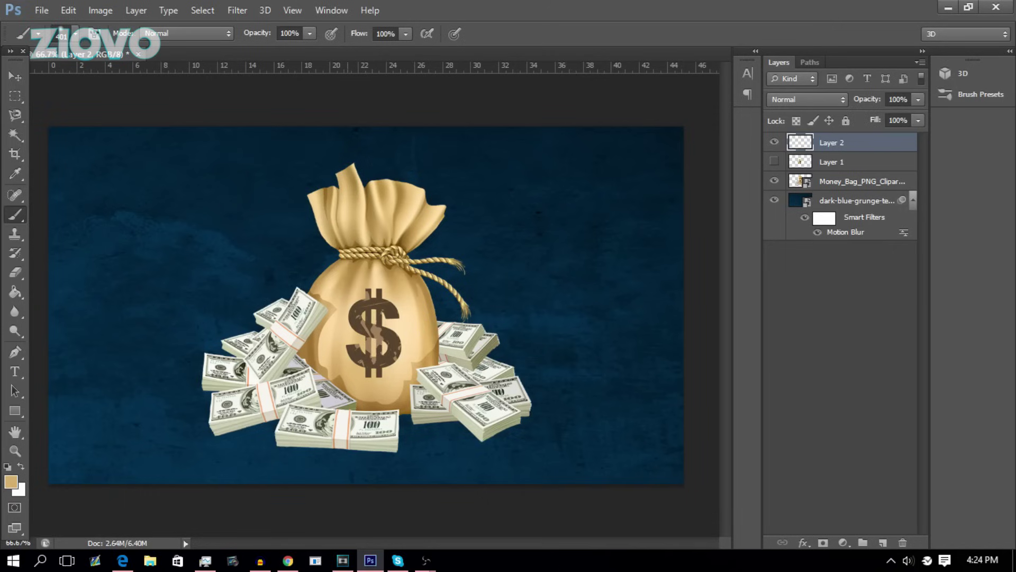
Try a tan stroke beside the bag with a hard-edged brush of about 46 px, and undo the stroke.
click(70, 36)
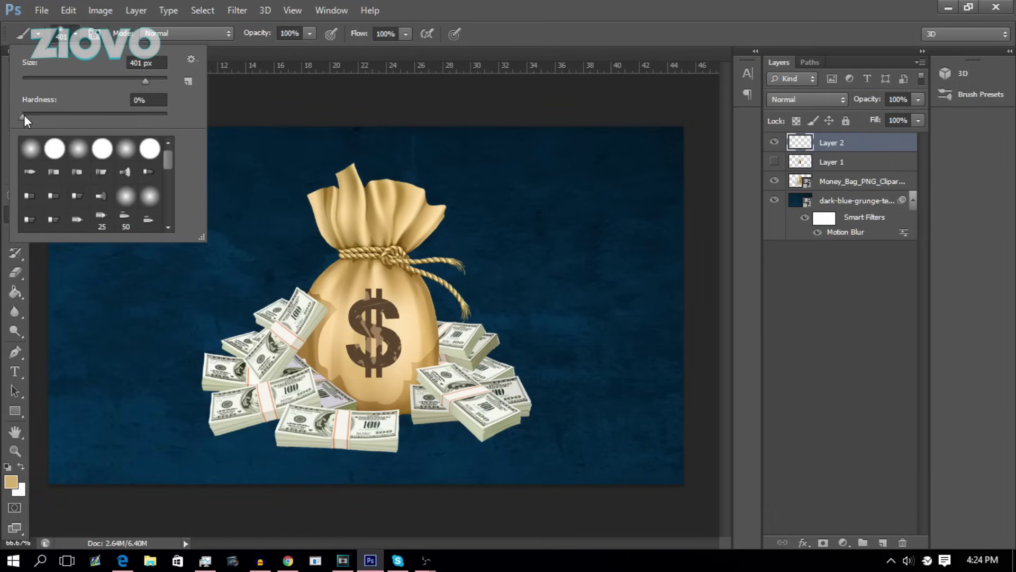
drag(24, 115, 185, 114)
drag(145, 81, 85, 81)
click(490, 164)
mouse_move(496, 172)
mouse_down()
mouse_move(526, 218)
mouse_move(545, 315)
mouse_up()
key(ctrl+z)
Set the brush hardness to 0%, try a soft tan stroke on the background beside the bag, and undo it.
click(74, 34)
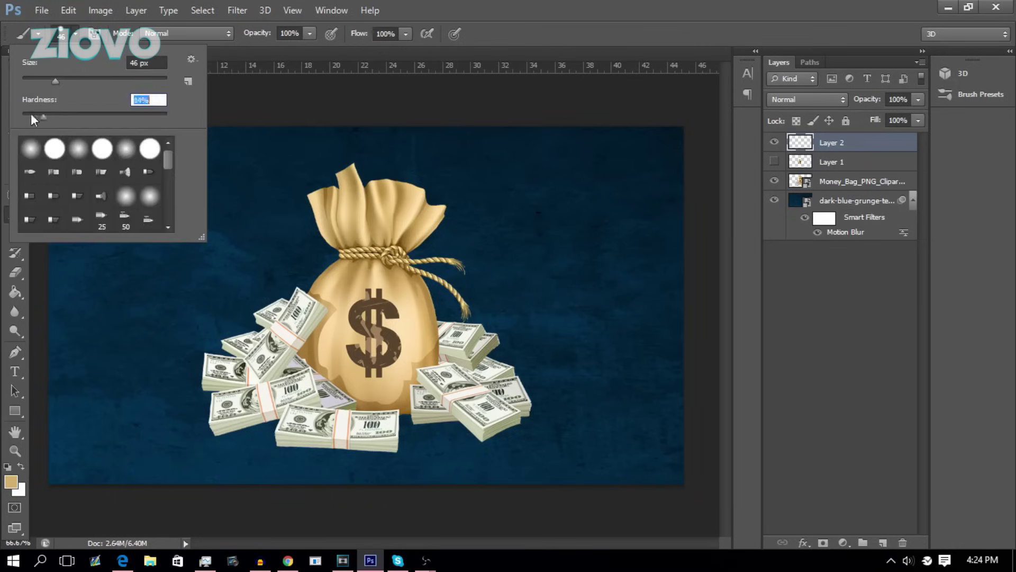
drag(545, 201, 591, 316)
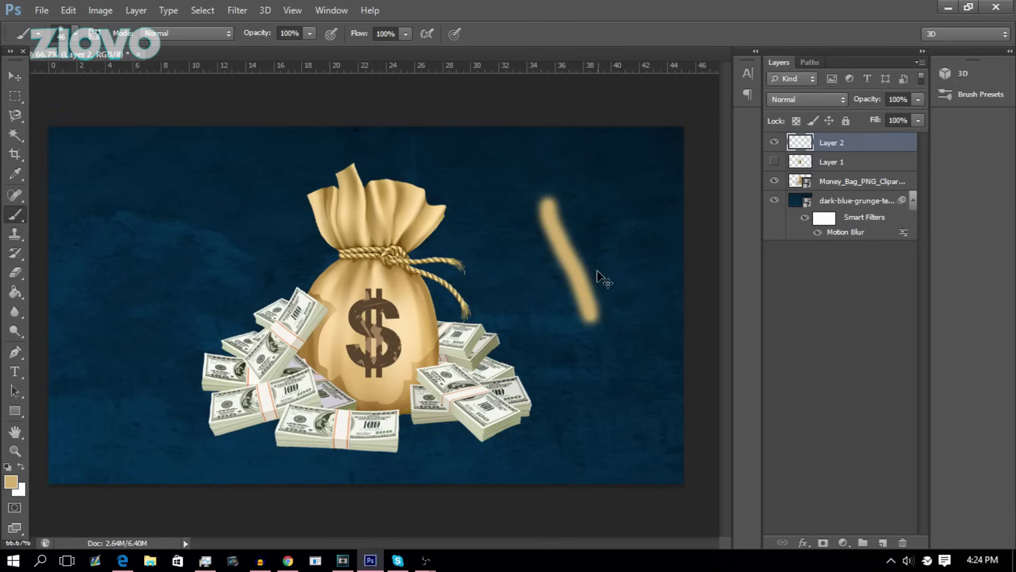
key(ctrl+z)
Enlarge the soft brush to about 825 px.
click(74, 34)
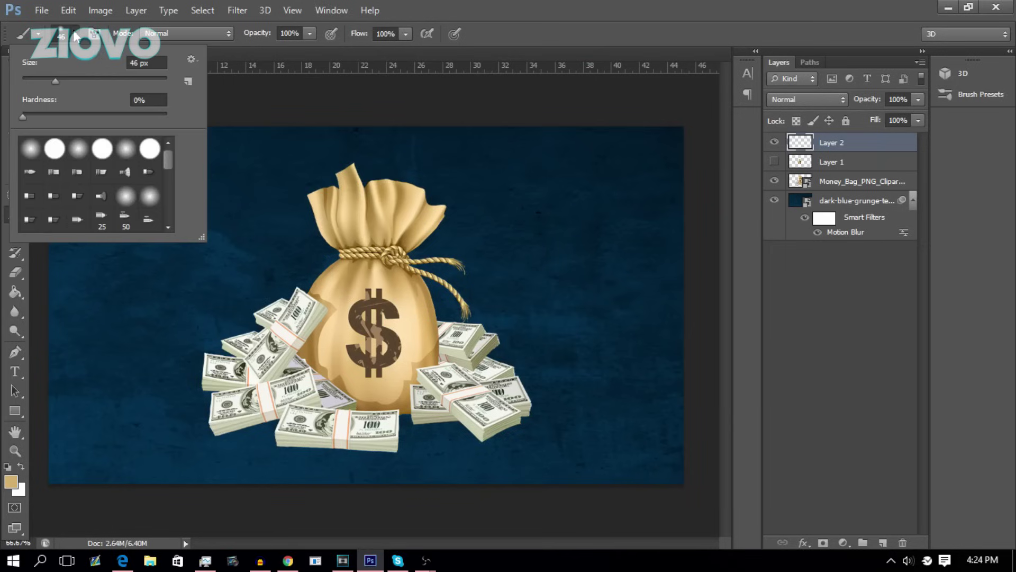
click(97, 81)
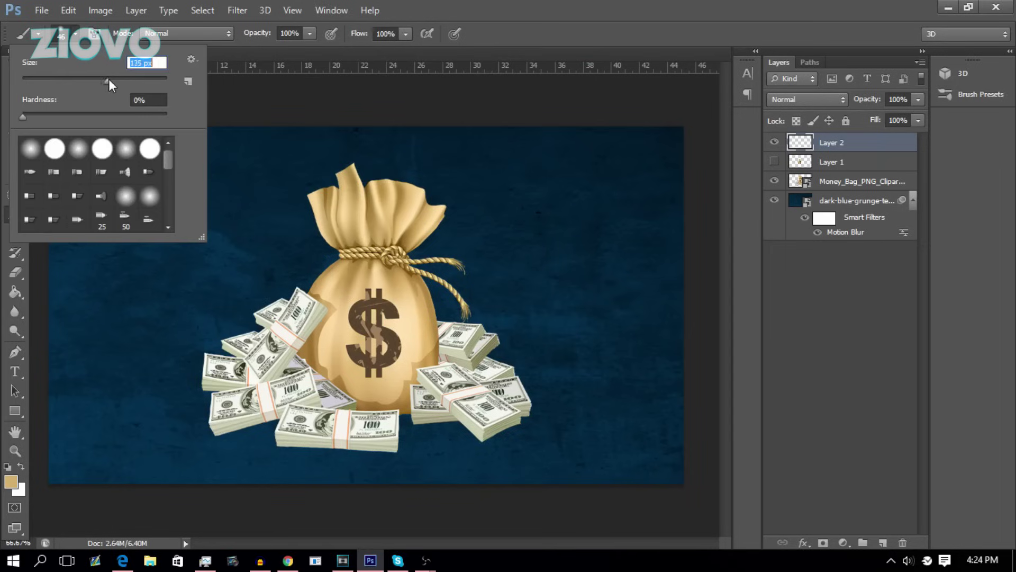
drag(129, 80, 131, 80)
drag(147, 80, 149, 81)
drag(152, 79, 154, 79)
Set the foreground colour to the bright cyan 00ffea.
click(15, 483)
click(15, 484)
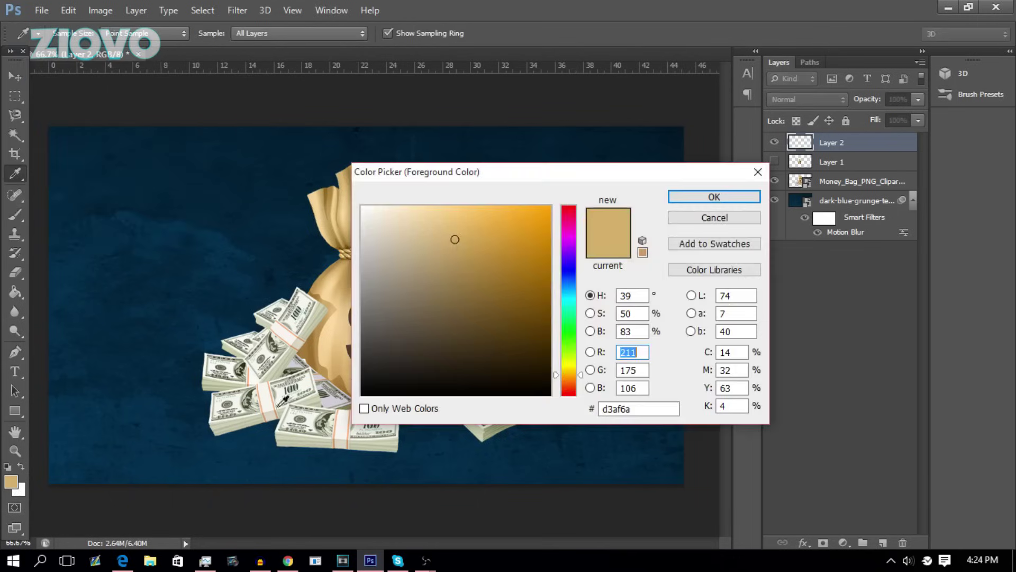
drag(567, 373, 569, 303)
click(551, 206)
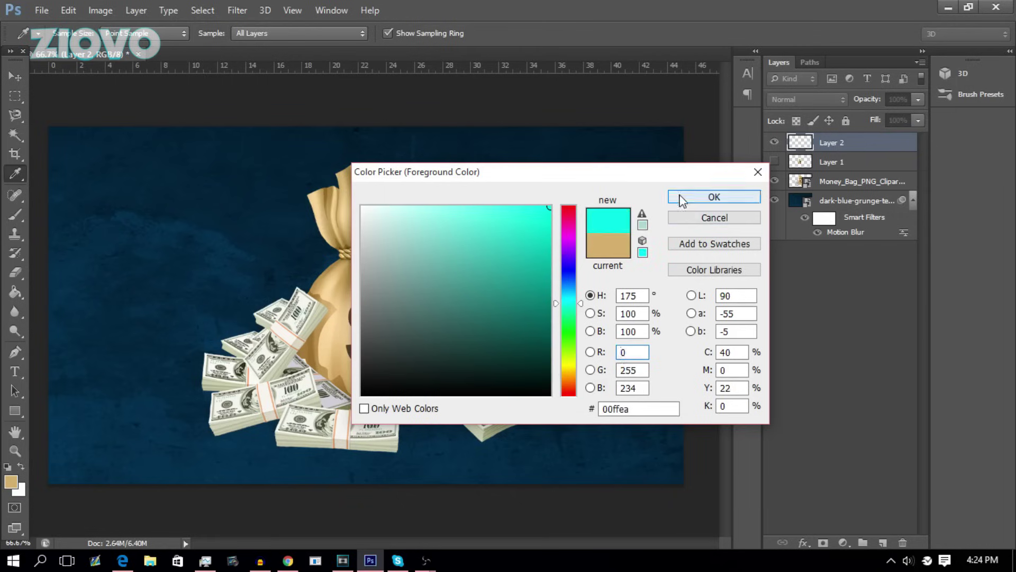
click(714, 197)
Paint a large soft cyan glow in each of the four corners of the image on Layer 2.
click(630, 195)
click(137, 179)
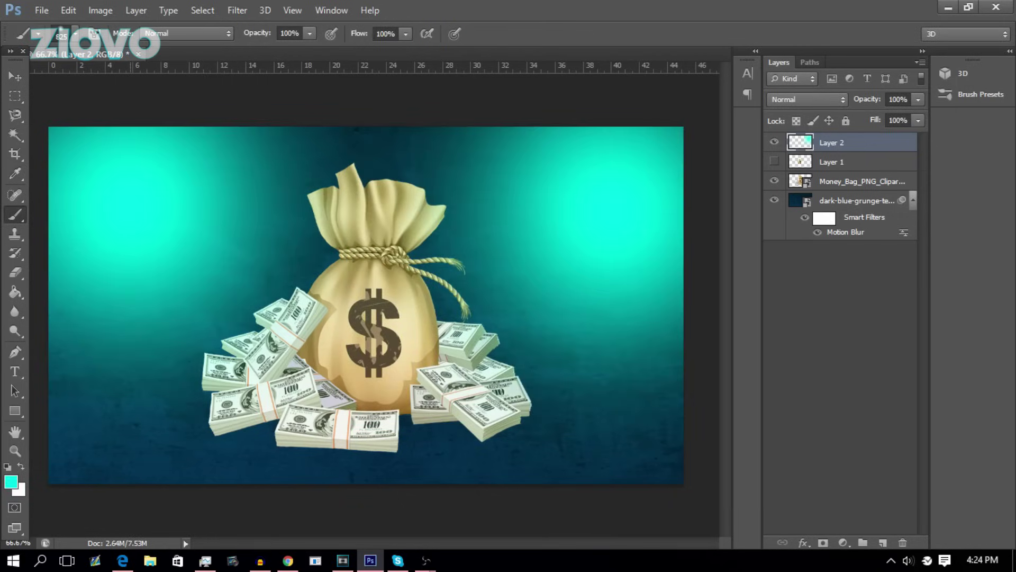
click(122, 445)
click(662, 433)
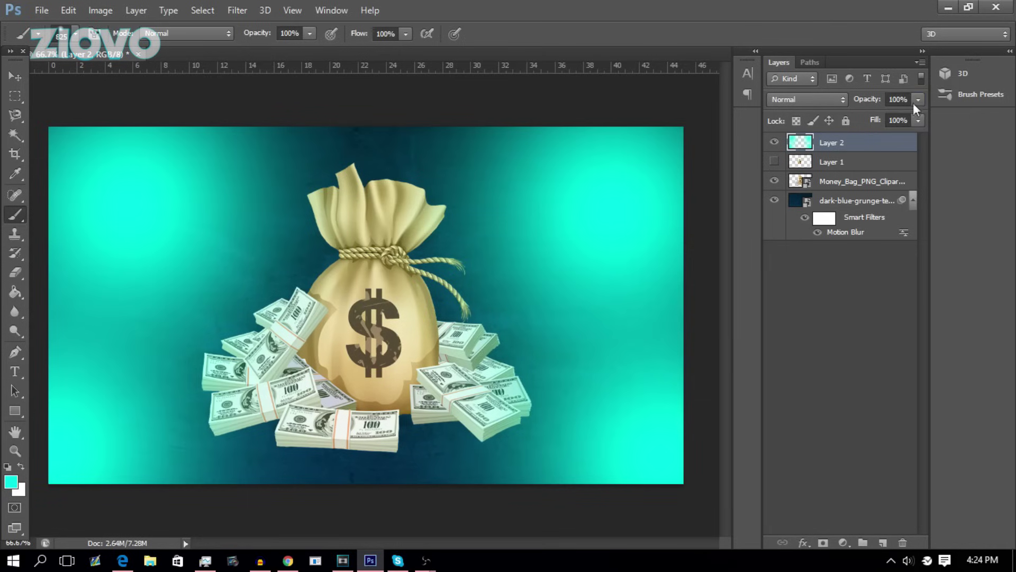
Compare Layer 2 at 20% and 40% opacity, and set its opacity to 20%.
click(895, 99)
text(0)
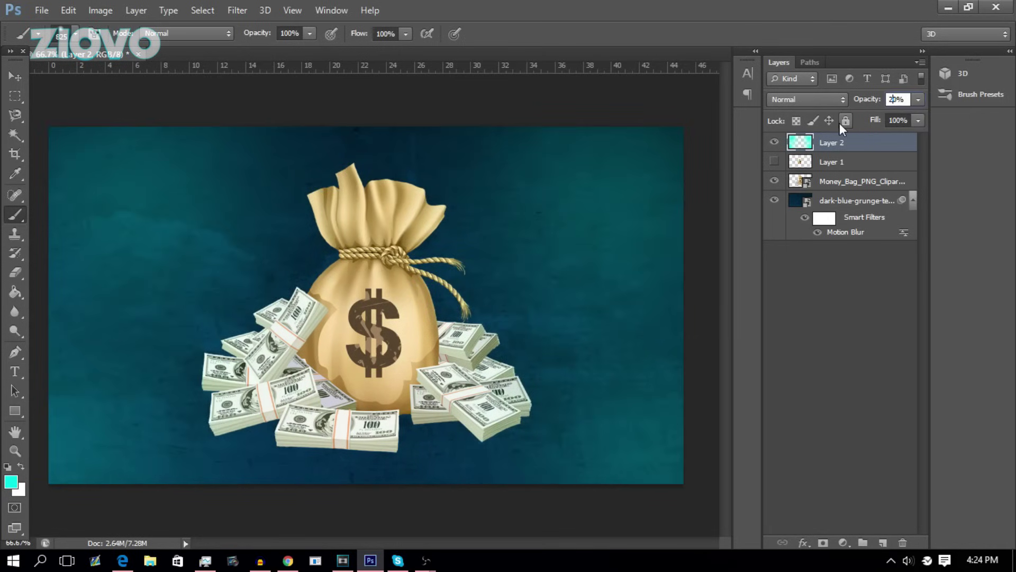
drag(881, 101, 903, 101)
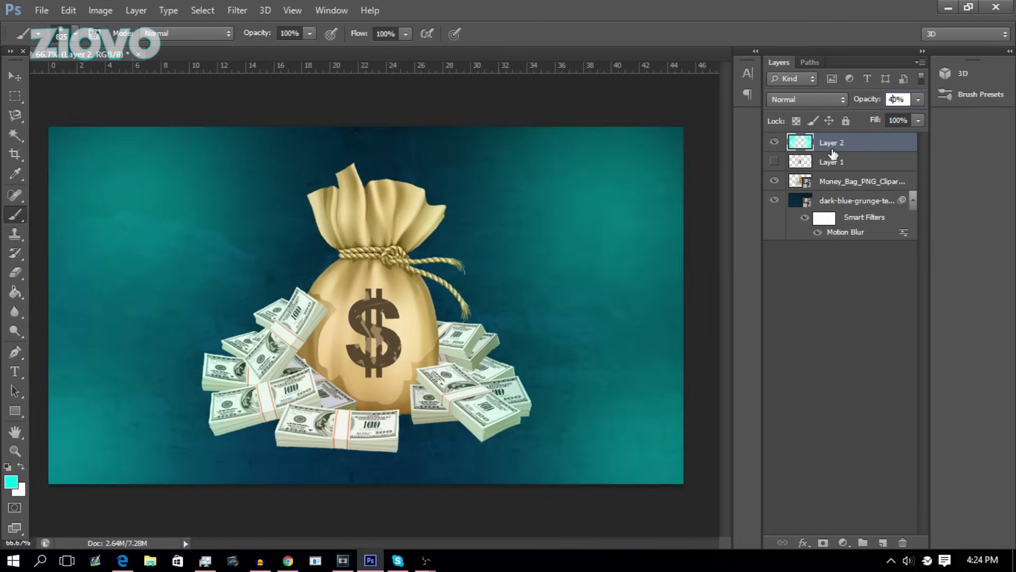
double_click(895, 99)
text(20)
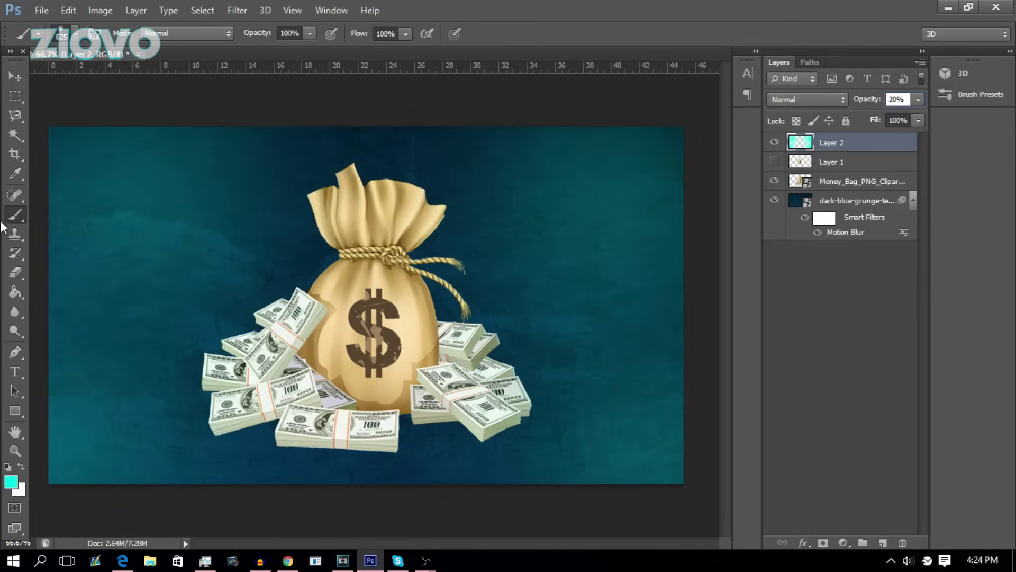
Try erasing part of the cyan glow beside the bag with the Eraser tool, undo it, and check the eraser's brush settings.
mouse_move(16, 272)
mouse_down()
mouse_move(47, 282)
mouse_move(79, 270)
mouse_up()
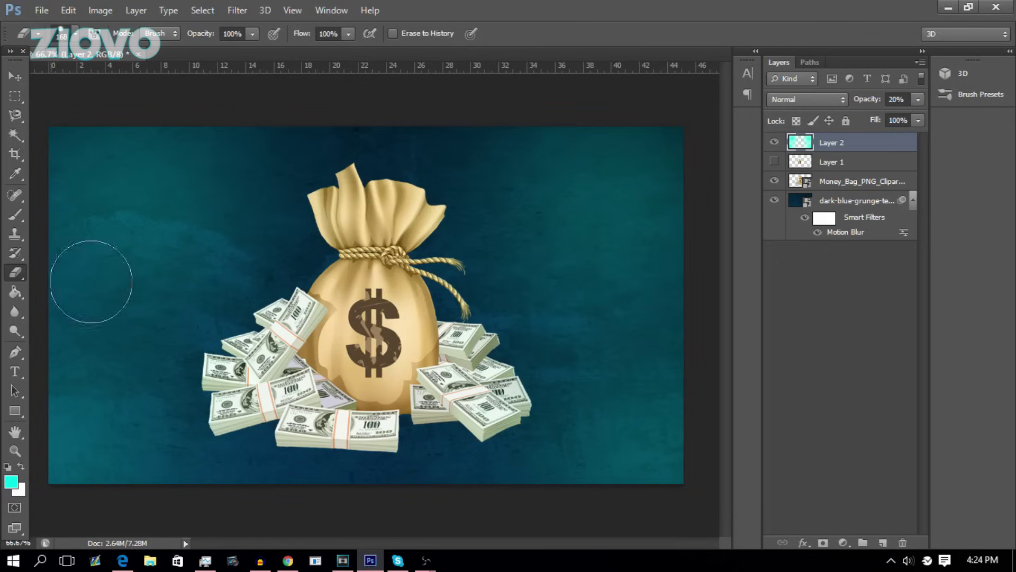
mouse_move(204, 266)
mouse_down()
mouse_move(126, 320)
mouse_move(132, 234)
mouse_move(136, 279)
mouse_up()
key(ctrl+z)
click(75, 33)
click(566, 13)
Start a text line beside the bag with the Type tool and set the text colour to white.
click(18, 351)
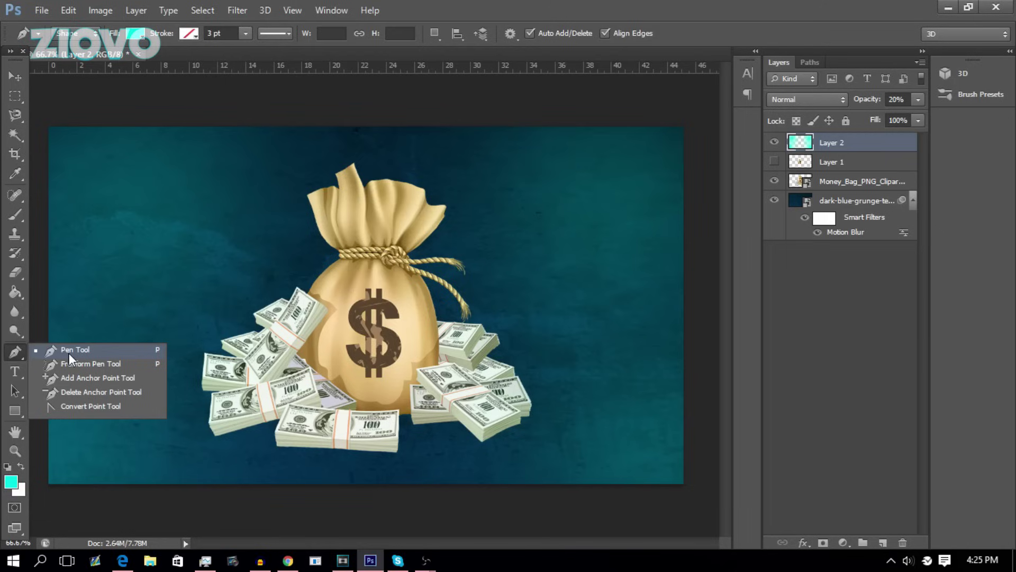
click(21, 371)
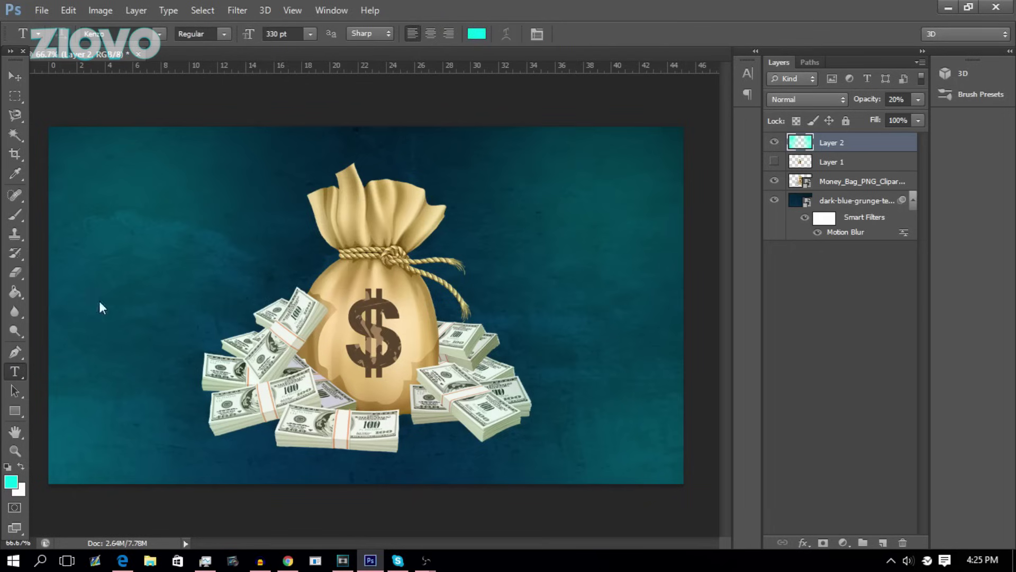
click(138, 274)
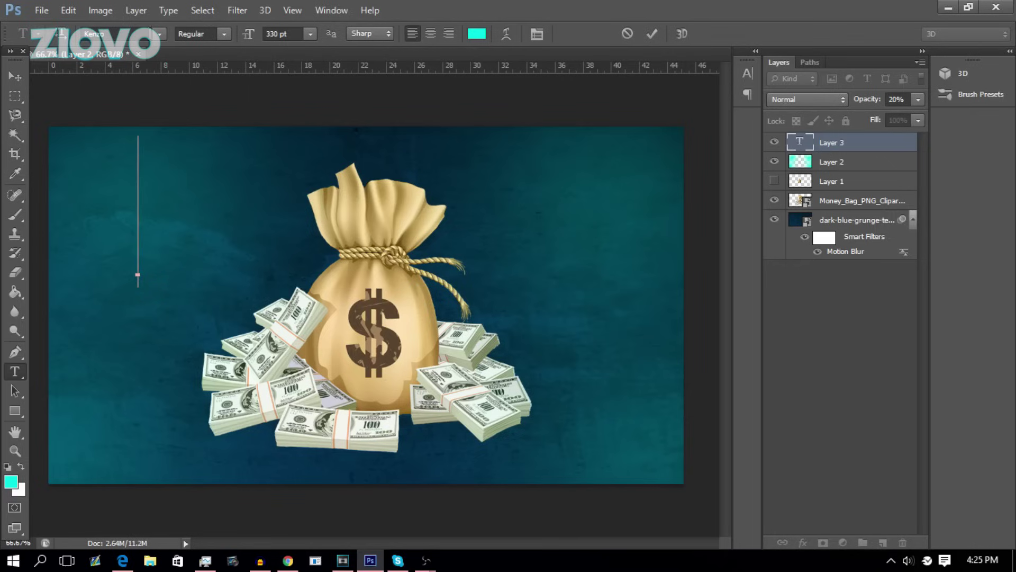
click(227, 34)
click(280, 35)
click(477, 33)
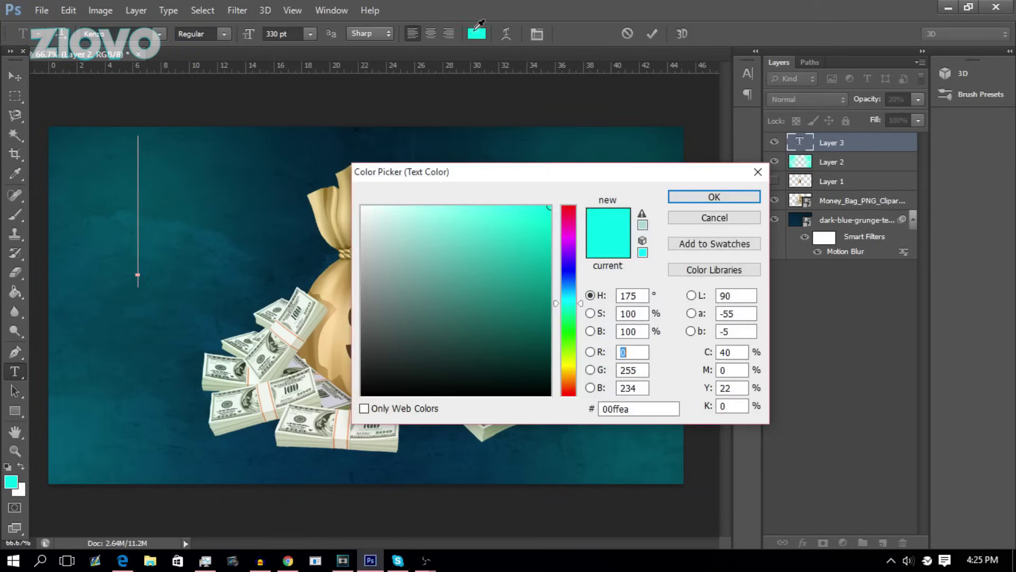
drag(536, 240, 429, 227)
drag(350, 204, 353, 205)
click(697, 203)
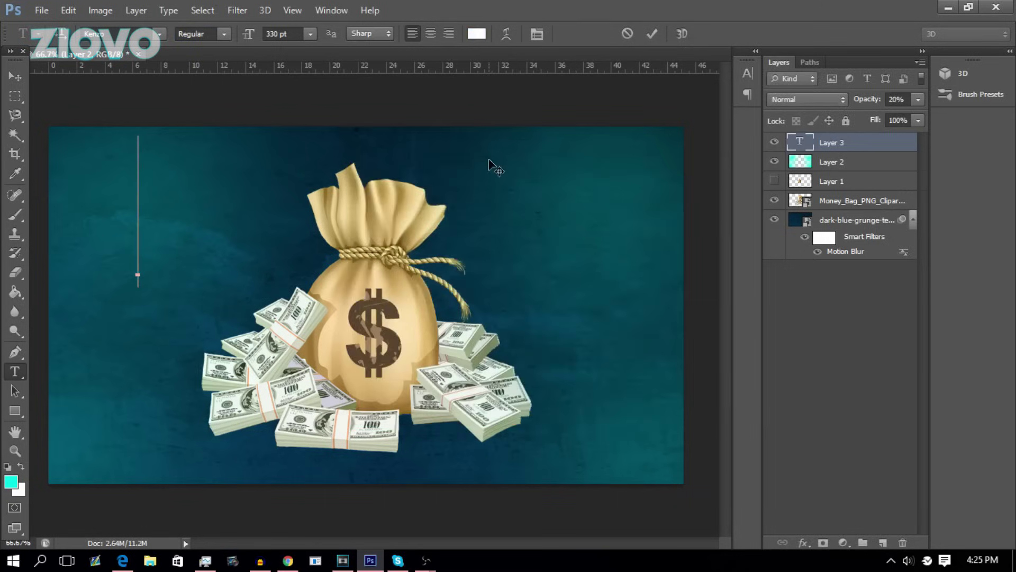
Enter the text TEST, try centring its alignment and revert that, and commit the text.
text(TEST)
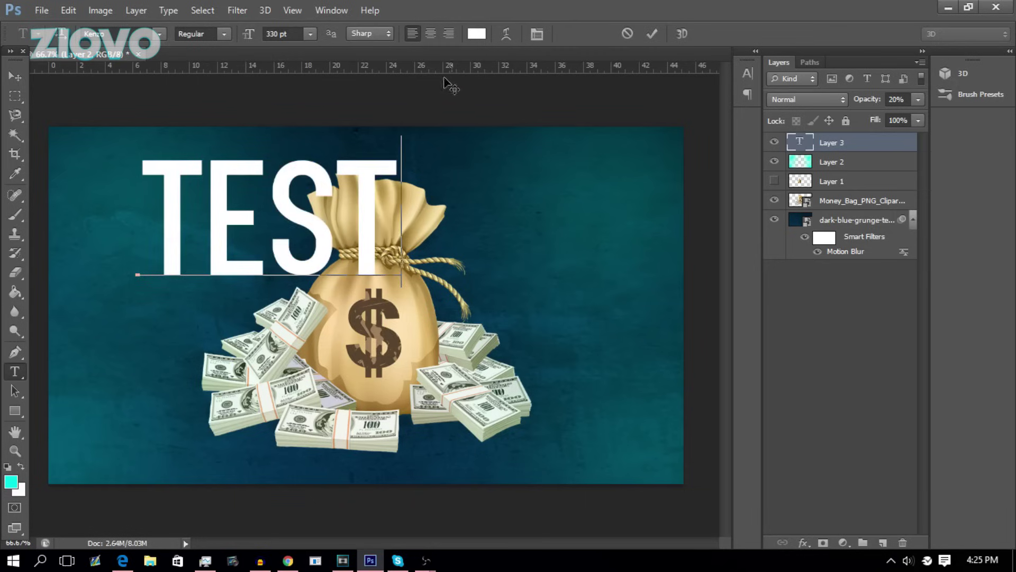
click(430, 33)
key(ctrl+z)
click(650, 35)
Move the TEST text to the upper-right area of the image, slightly overlapping the bag's neck.
click(15, 77)
drag(194, 219, 307, 250)
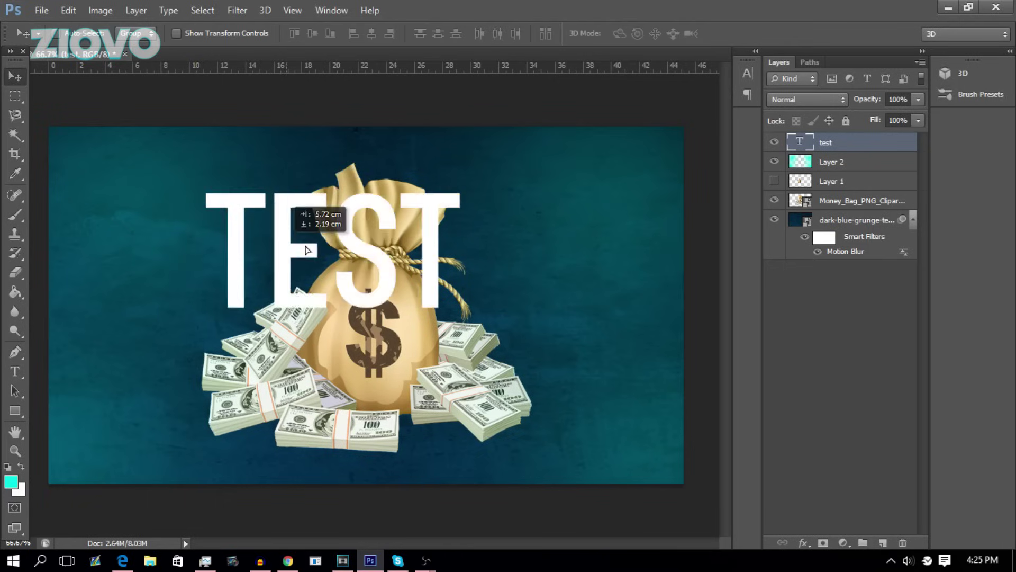
drag(307, 250, 515, 207)
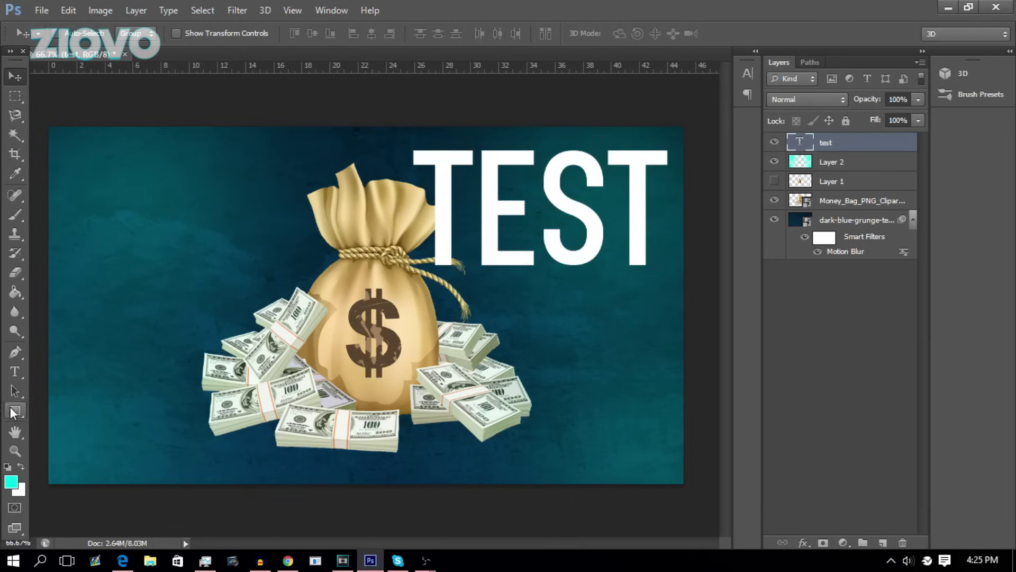
Look over the available shape tools, and switch to the Hand tool and on to the Zoom tool.
click(14, 410)
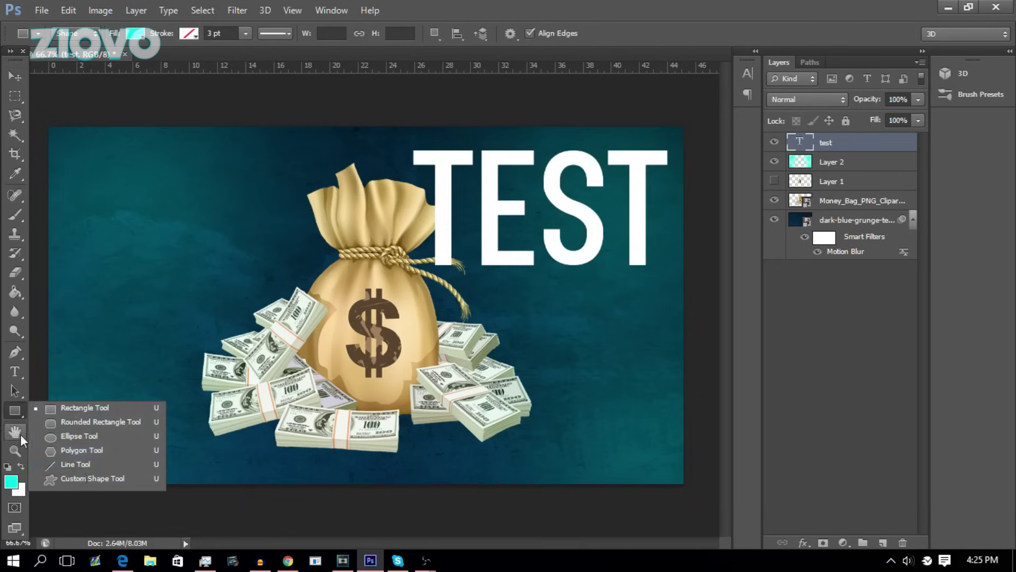
click(18, 432)
click(50, 430)
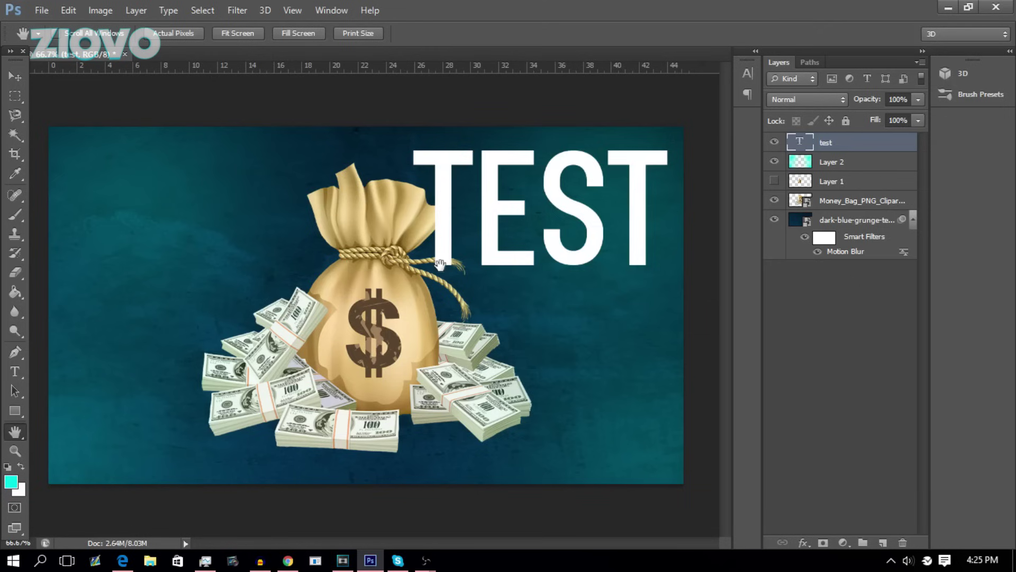
click(15, 450)
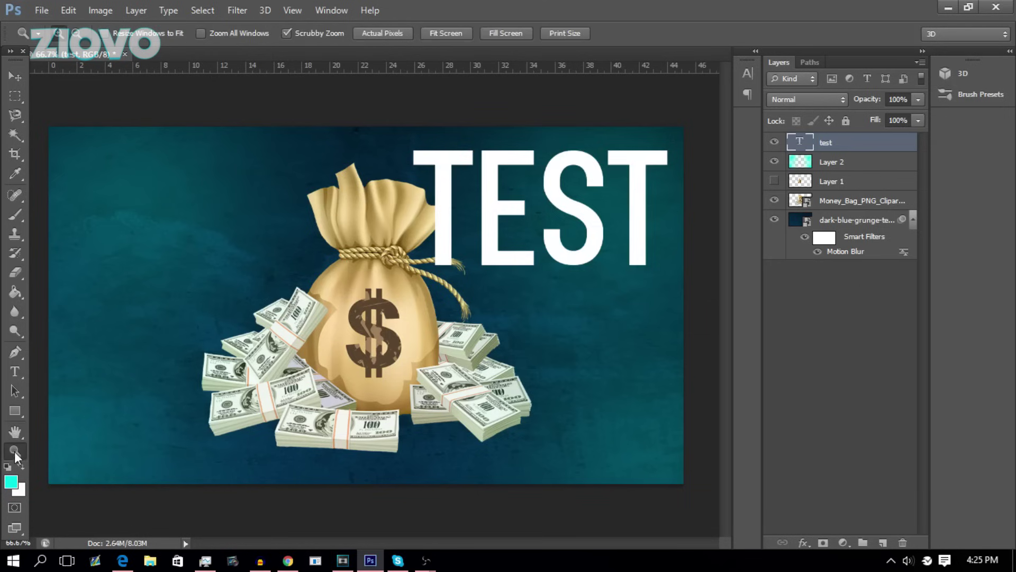
Zoom in on the money stacks beside the bag, and return the view to the whole image.
click(140, 407)
drag(139, 407, 171, 396)
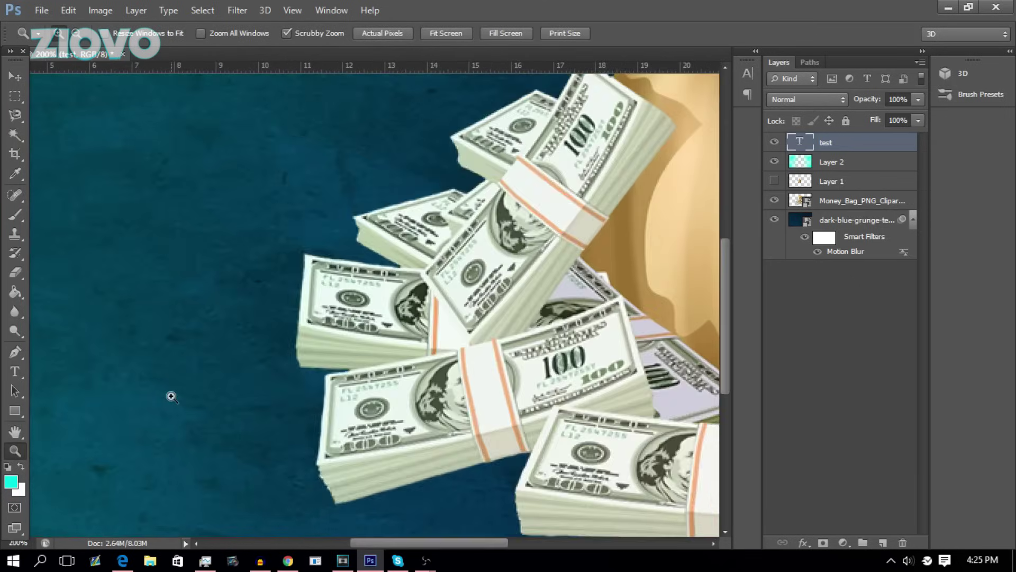
key(ctrl+1)
key(ctrl+0)
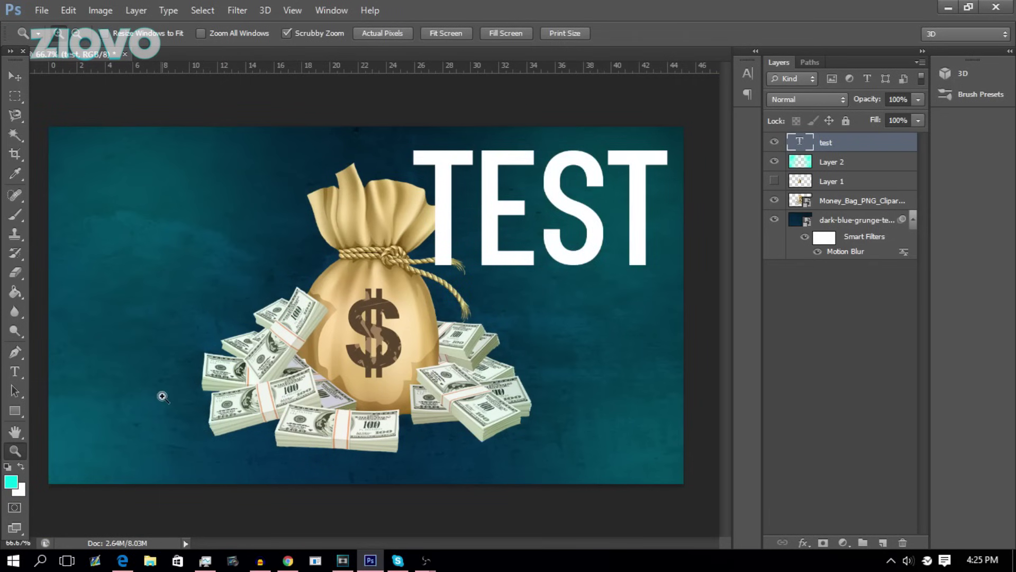
key(ctrl+1)
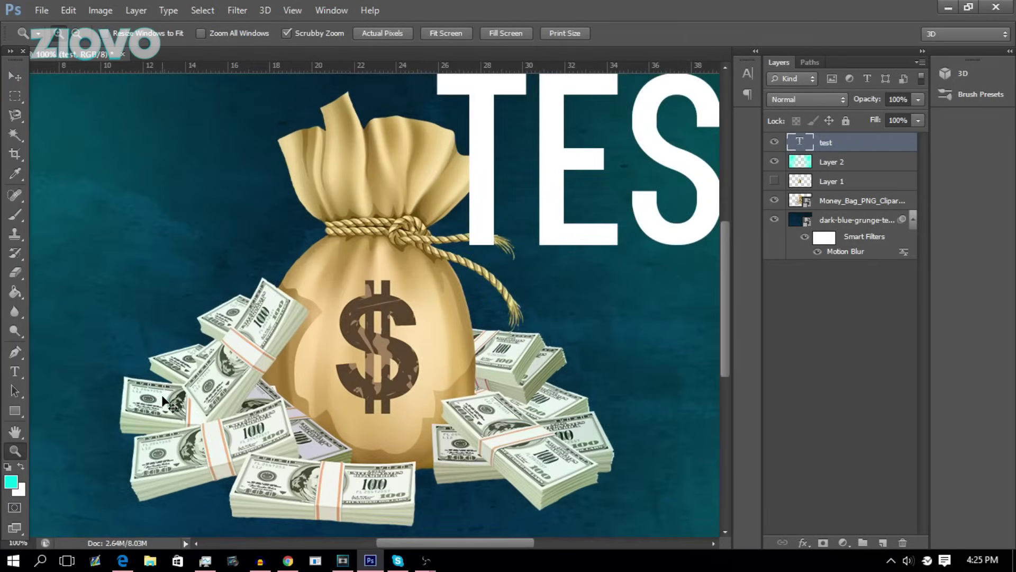
key(ctrl+minus)
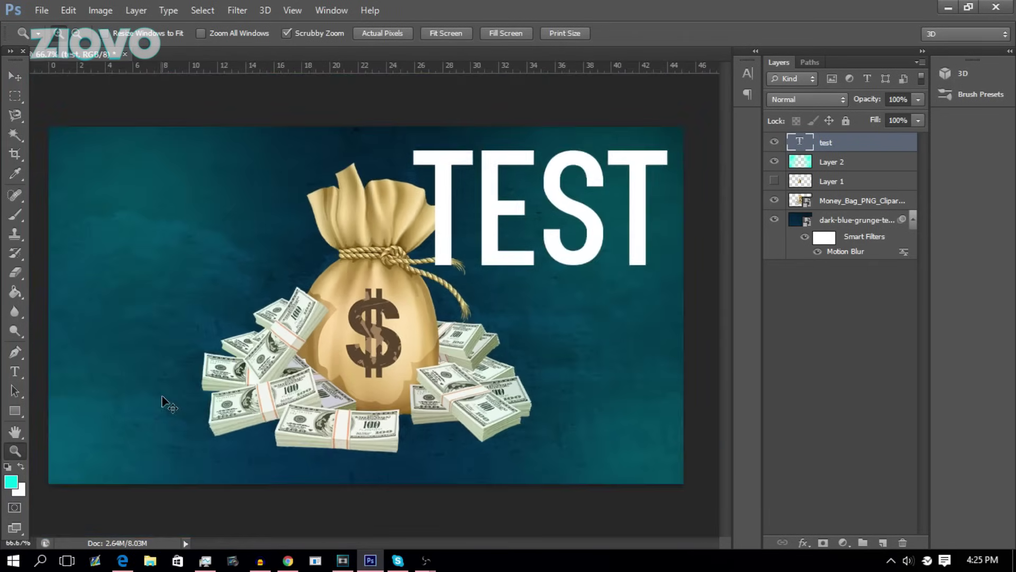
Set the foreground colour to white by sampling it from the TEST lettering.
click(11, 481)
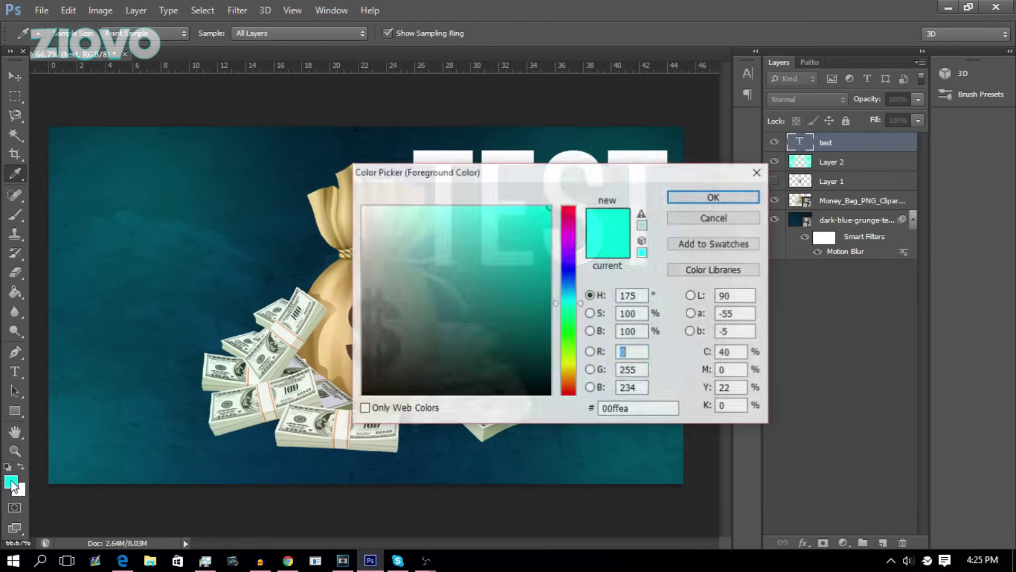
drag(279, 165, 353, 136)
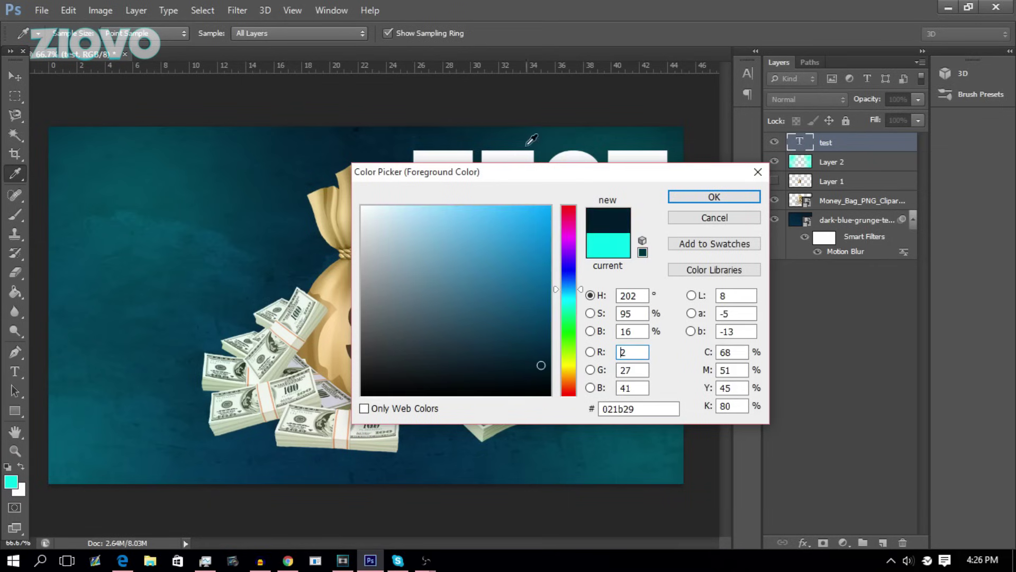
click(513, 157)
click(704, 196)
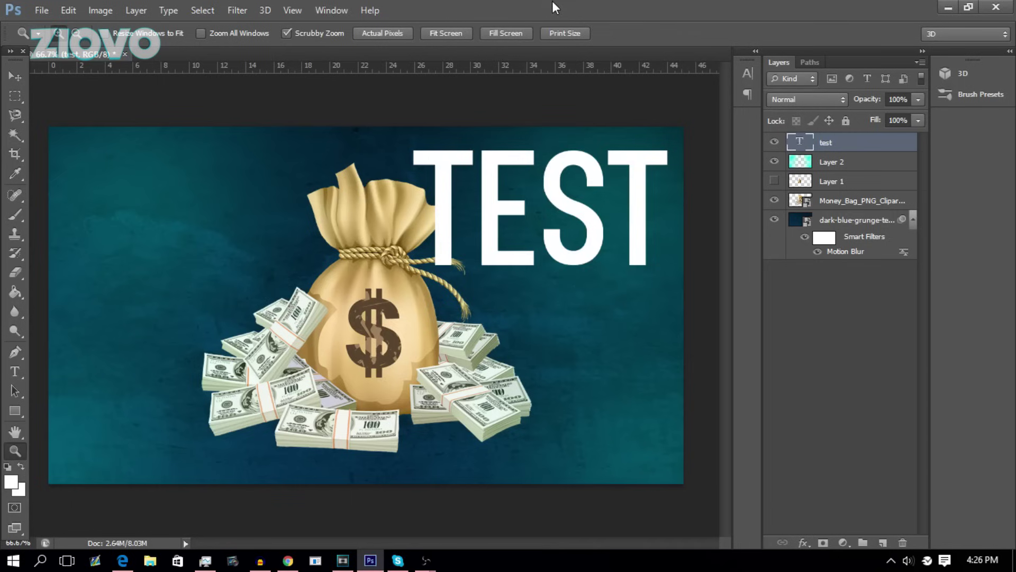
Bring up the Swatches palette and collapse it again.
click(331, 8)
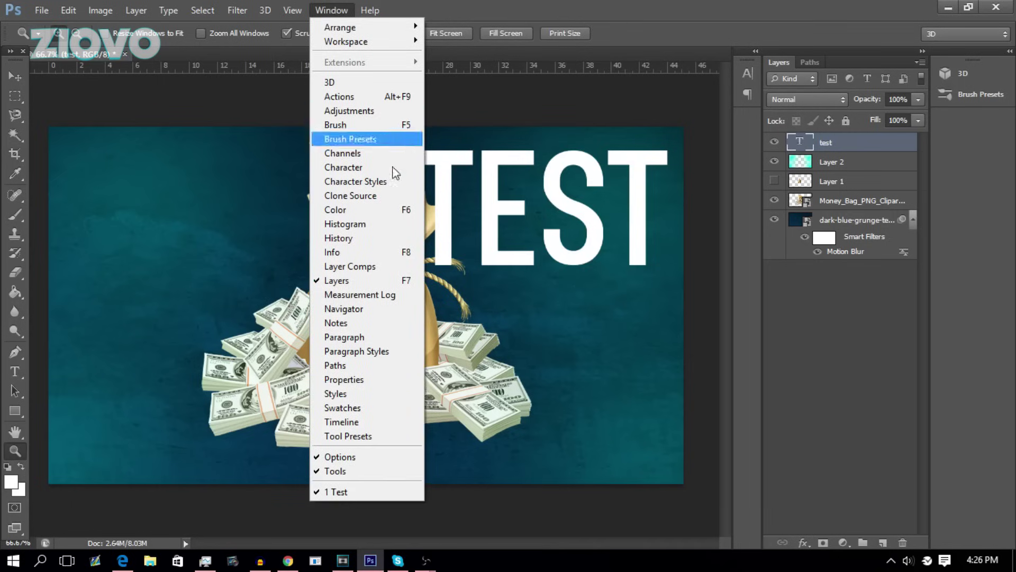
click(408, 407)
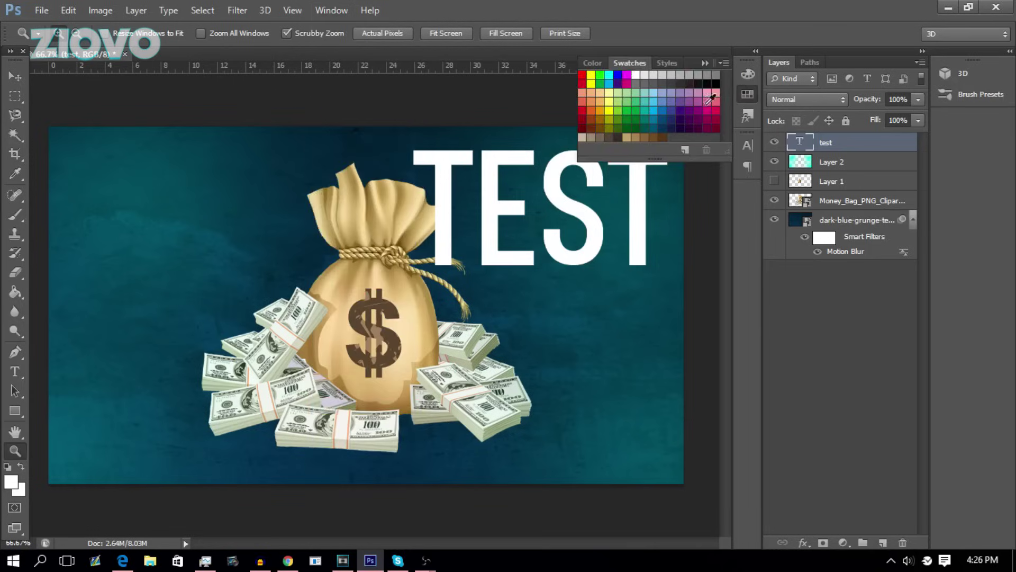
click(706, 64)
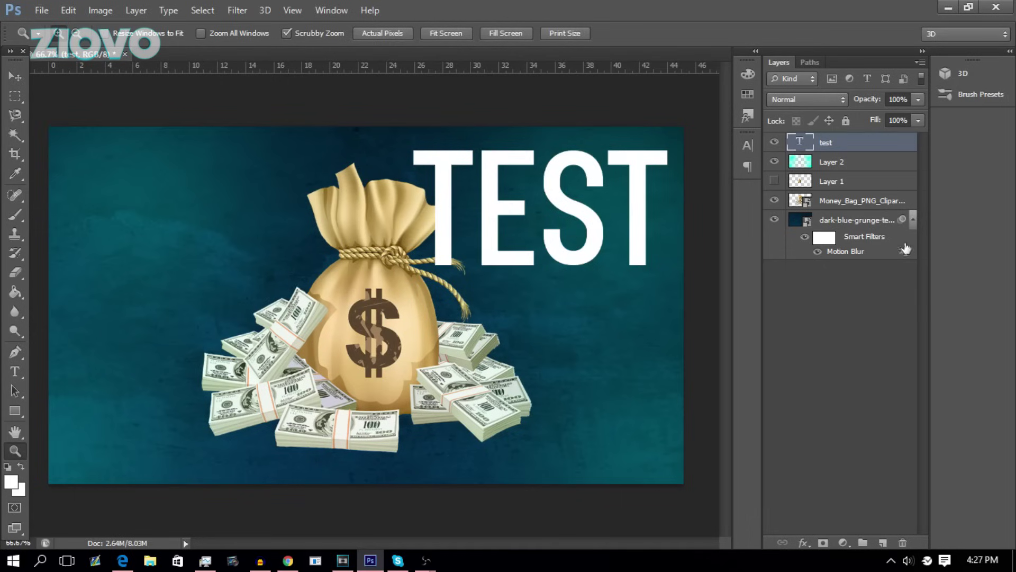
Move the money bag layer up so the bag's top comes near the canvas's upper edge.
click(858, 207)
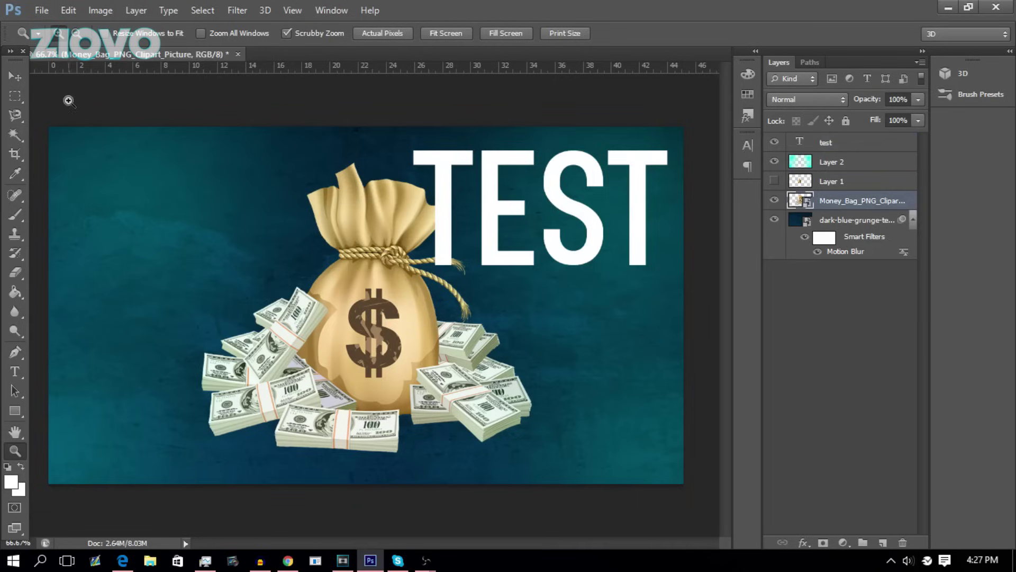
click(15, 77)
drag(429, 349, 396, 336)
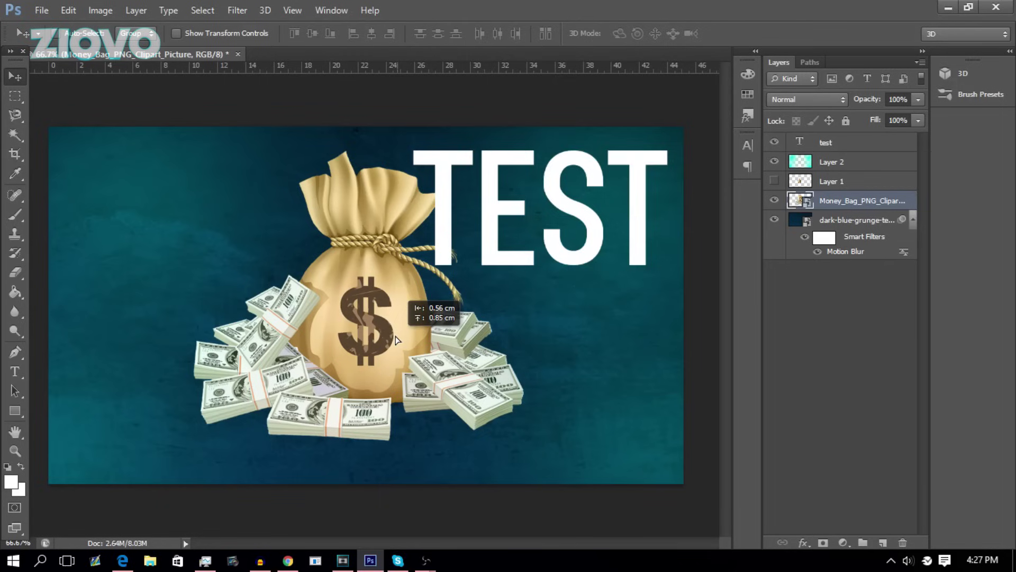
mouse_move(397, 339)
mouse_down()
mouse_move(405, 351)
mouse_move(380, 353)
mouse_move(380, 288)
mouse_move(266, 204)
mouse_move(243, 354)
mouse_move(289, 343)
mouse_move(395, 351)
mouse_up()
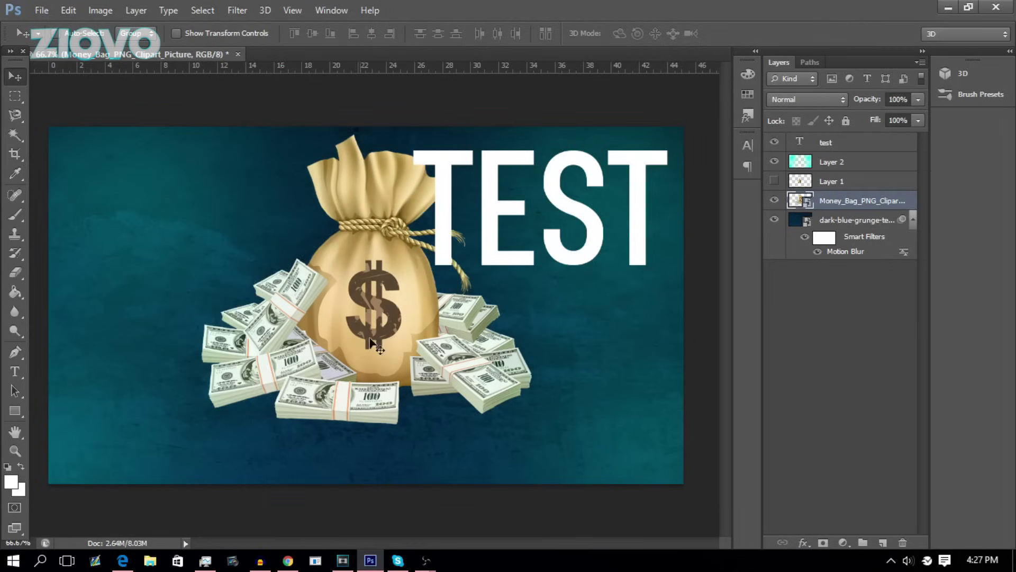
Place the TEST text over the base of the money bag and centre it horizontally on the canvas.
click(847, 148)
drag(517, 208, 339, 418)
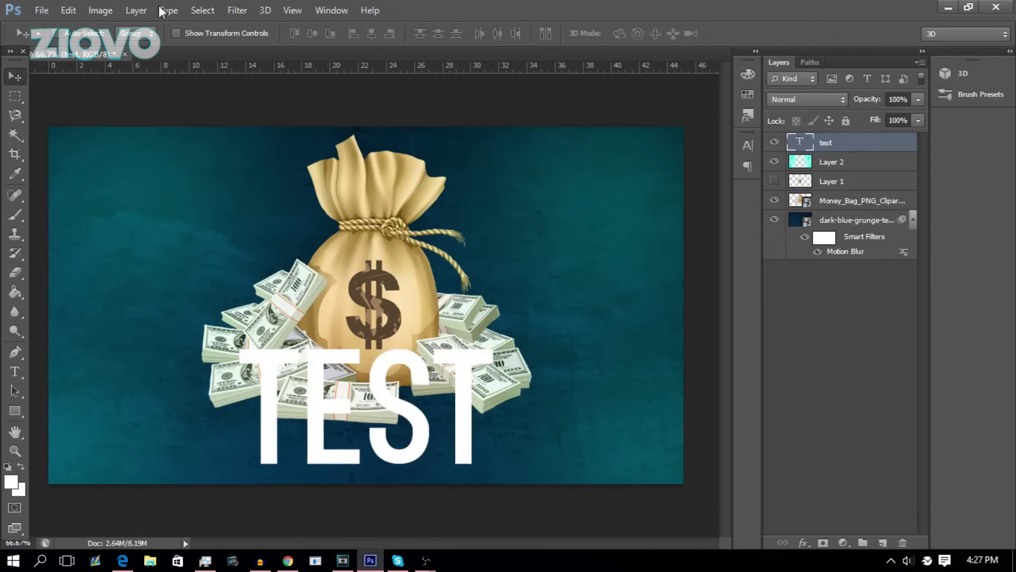
key(ctrl+a)
click(139, 10)
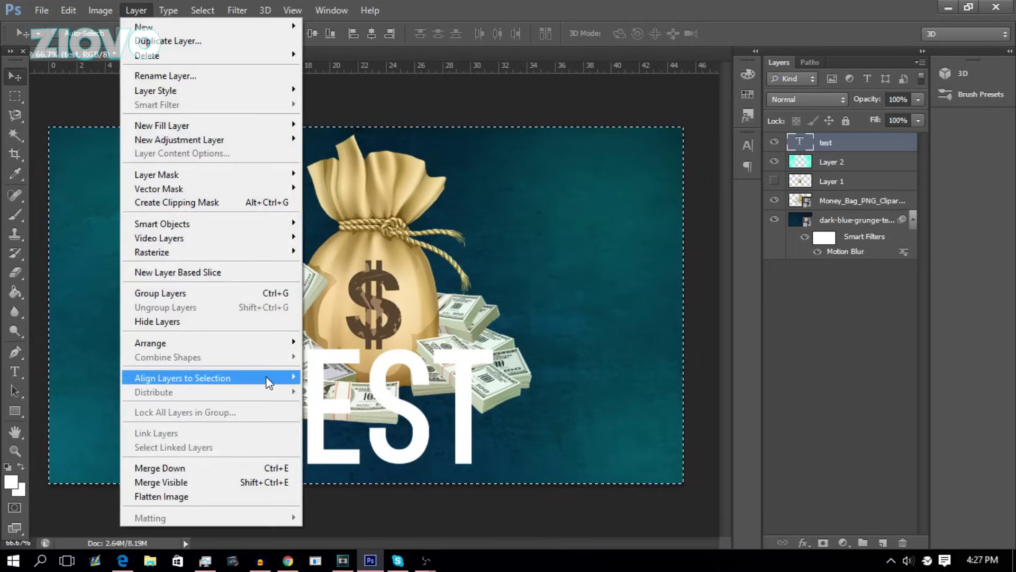
mouse_move(288, 377)
click(354, 441)
key(ctrl+d)
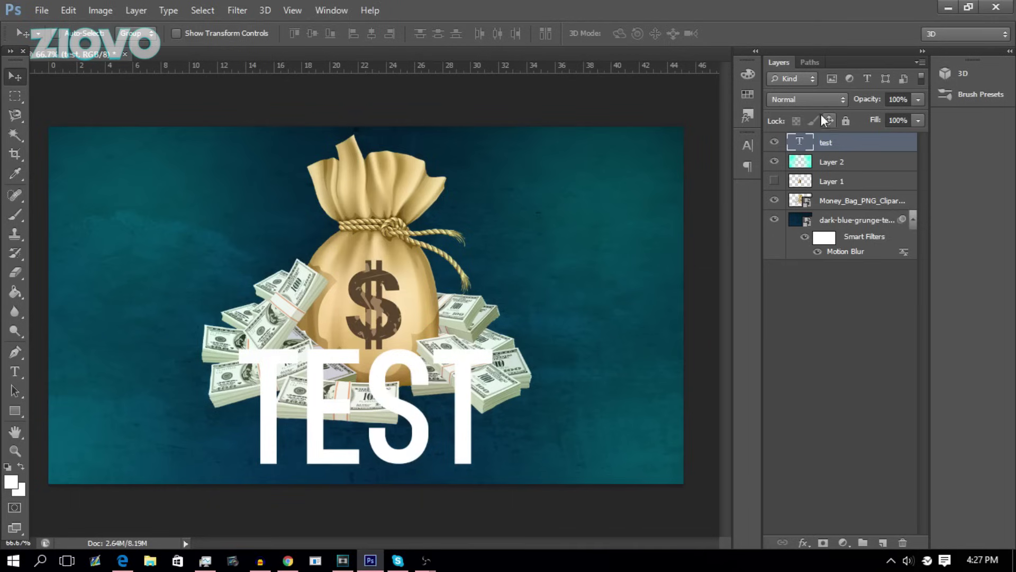
Look over the character settings of the TEST text and their additional formatting options.
click(747, 144)
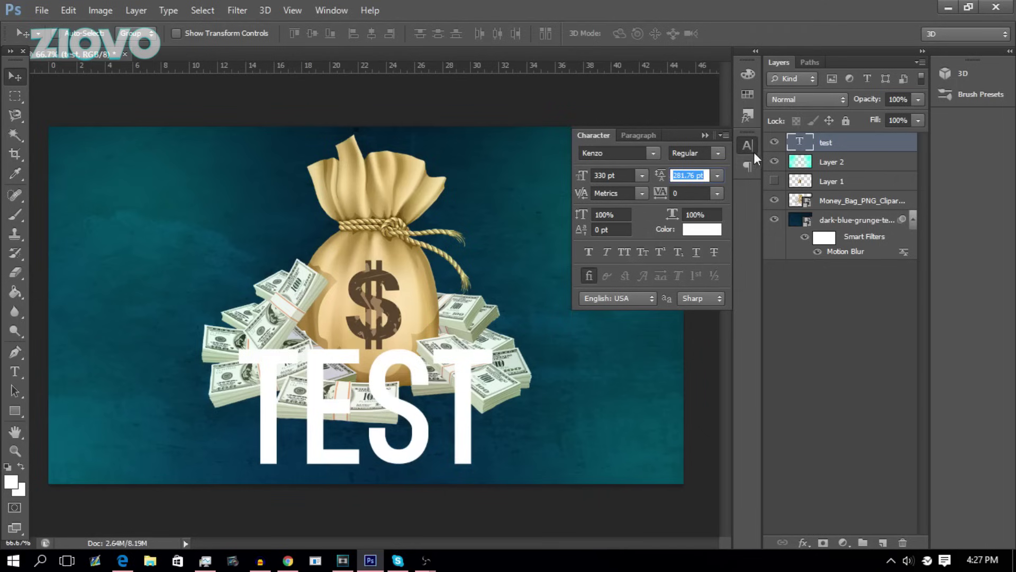
click(722, 136)
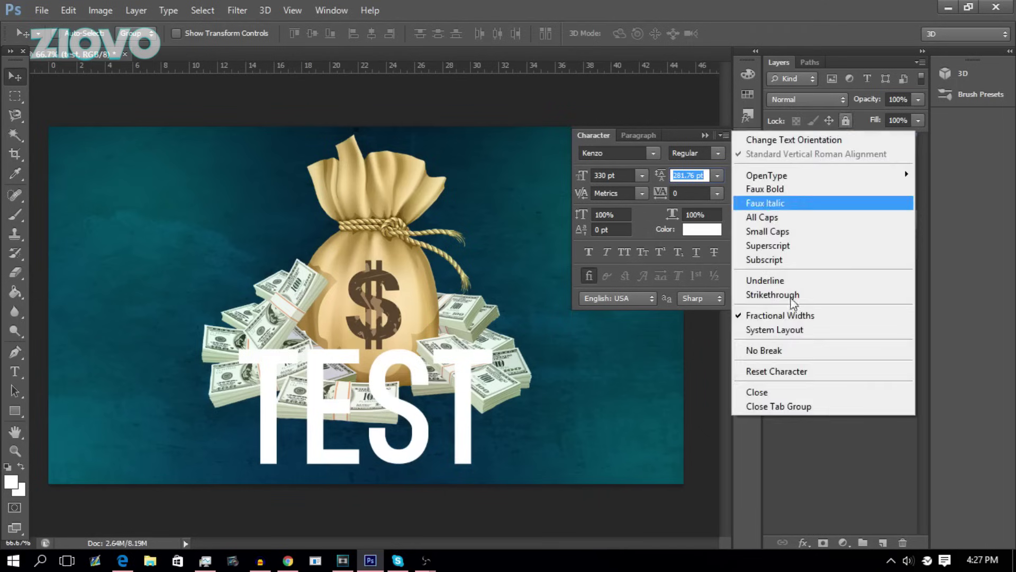
click(782, 433)
Collapse the character settings and fully lock the money bag layer.
click(847, 203)
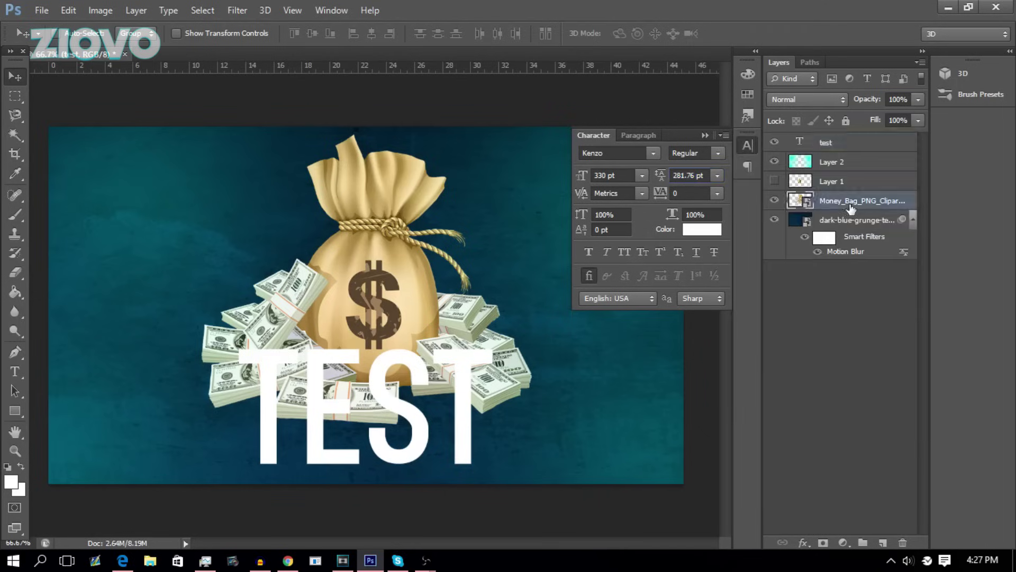
click(706, 136)
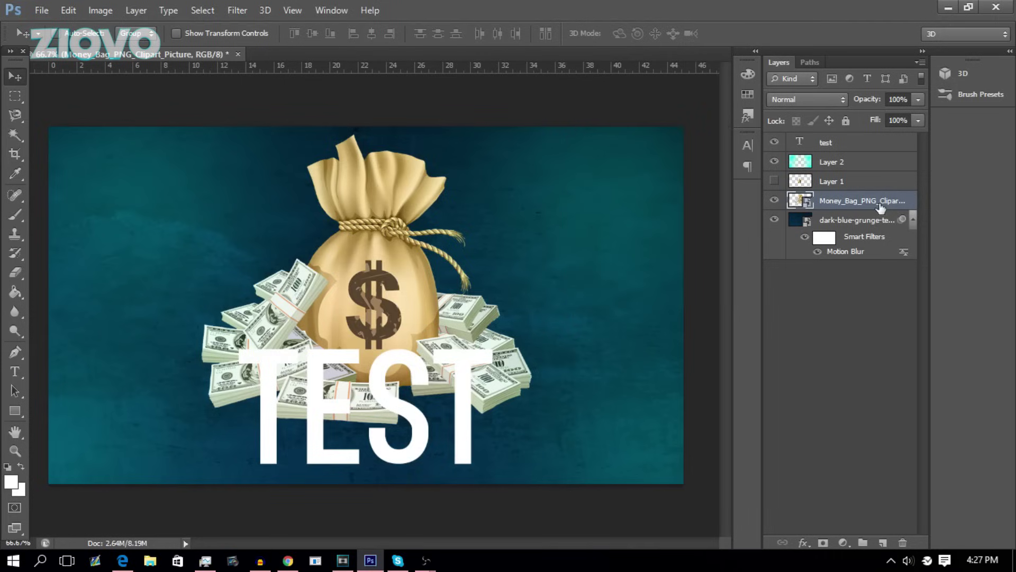
click(850, 122)
Open the blending options of the TEST text layer.
click(855, 144)
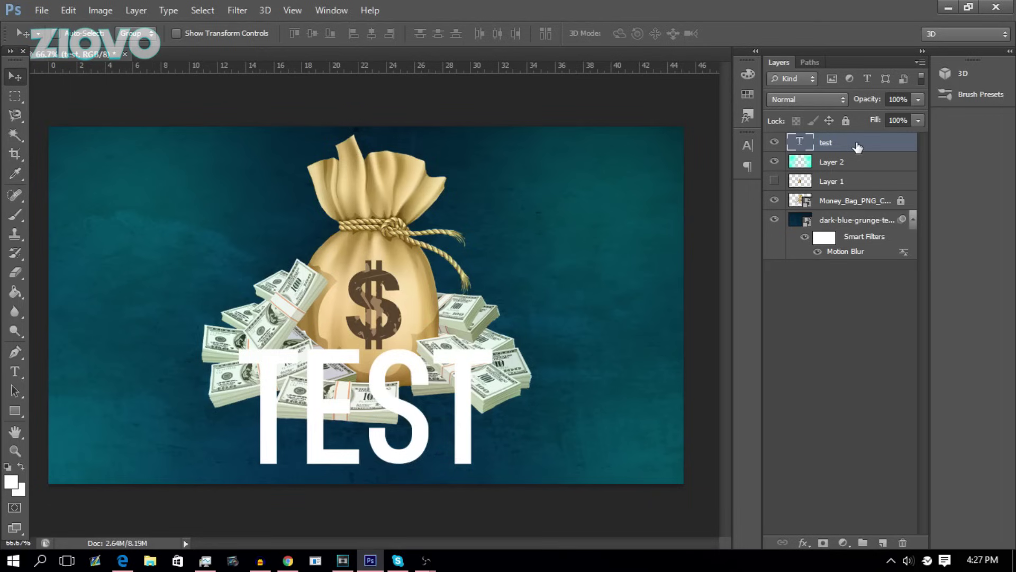
right_click(858, 146)
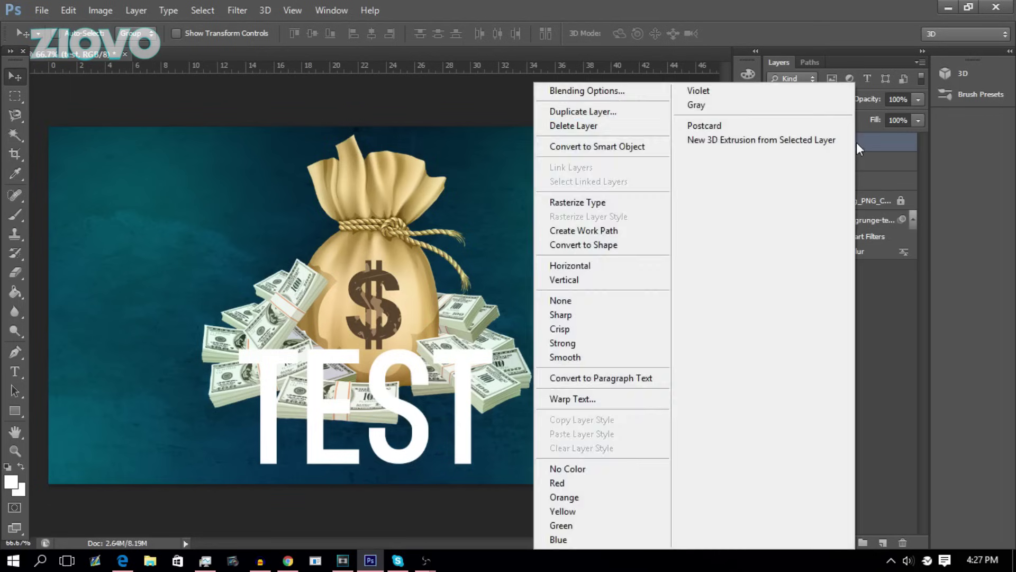
click(613, 95)
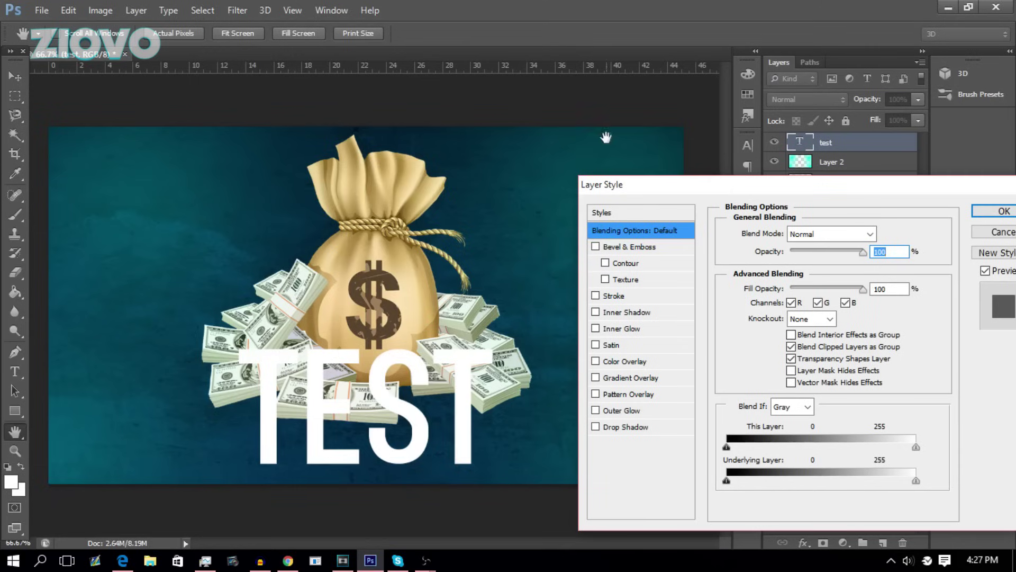
Try a 3 px black stroke and a color overlay on the TEST text, and switch both effects off.
click(595, 296)
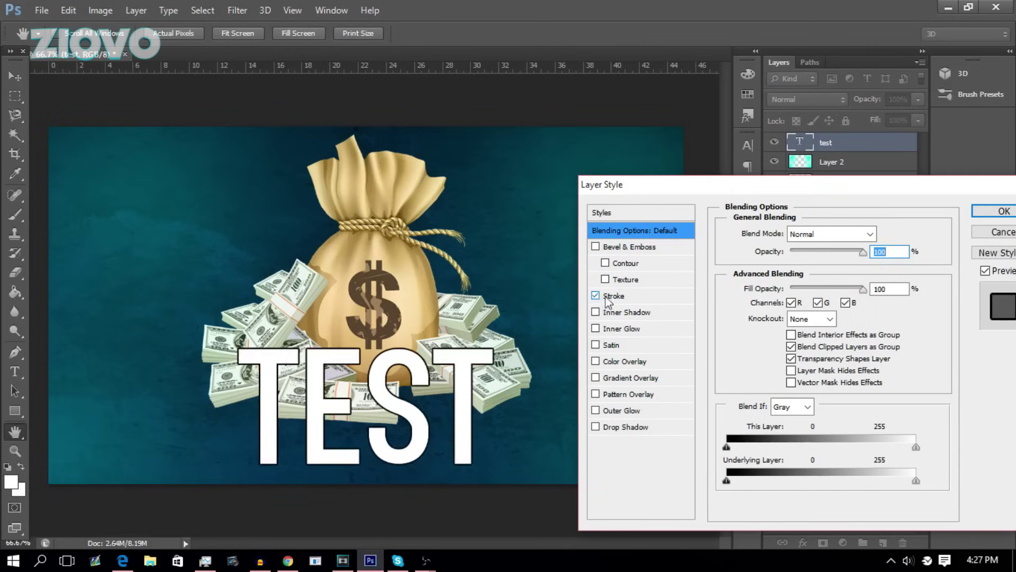
click(614, 297)
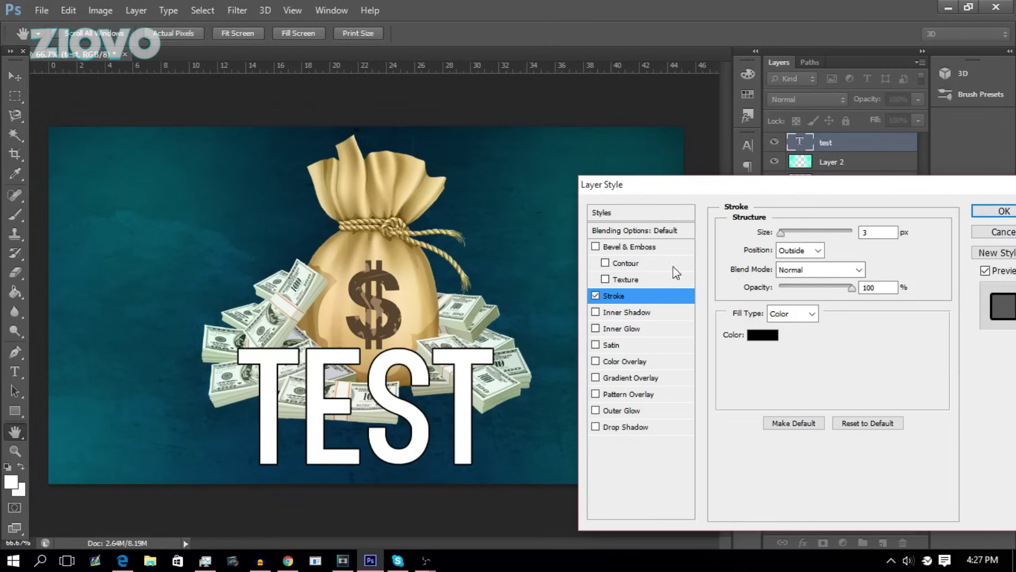
click(595, 361)
click(595, 361)
click(596, 296)
click(595, 296)
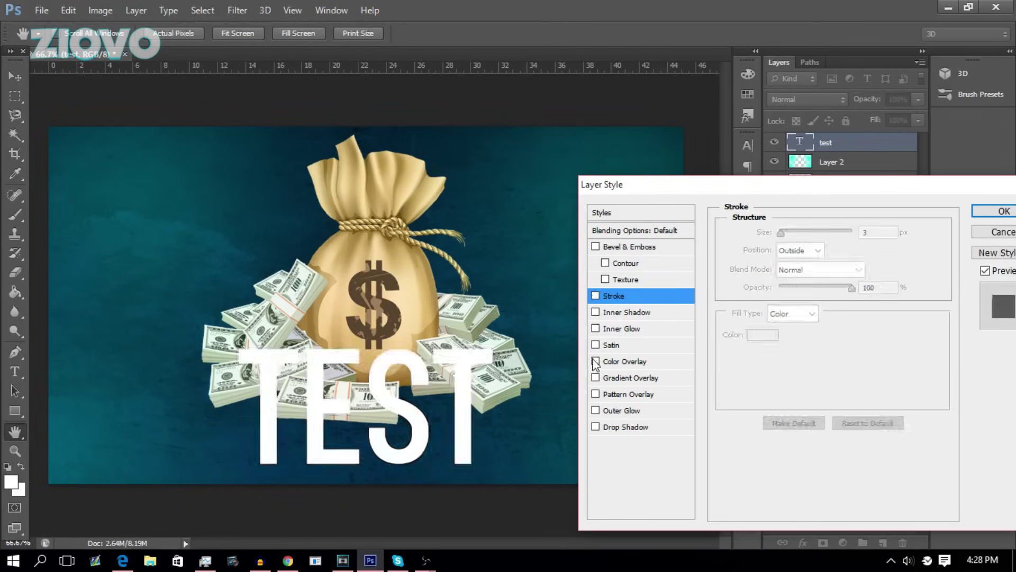
Add a linear gradient overlay to the TEST text and set its opacity to 10%.
click(595, 377)
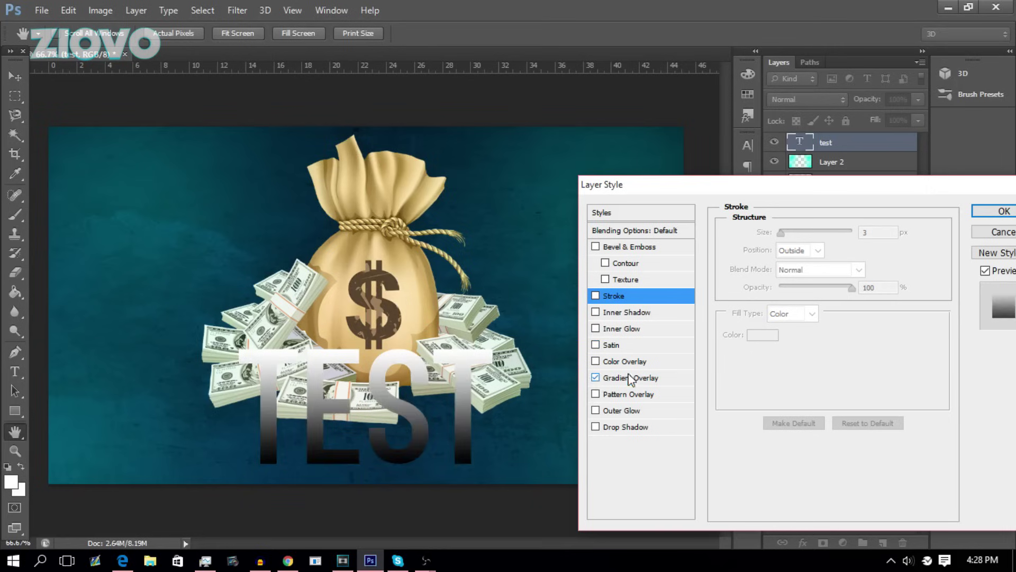
click(630, 378)
click(906, 252)
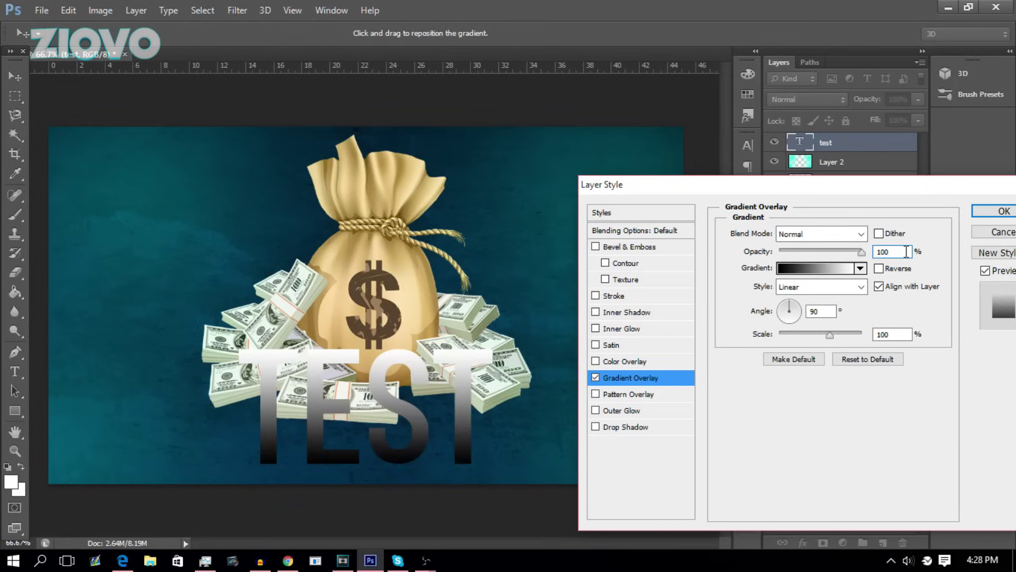
key(BackSpace)
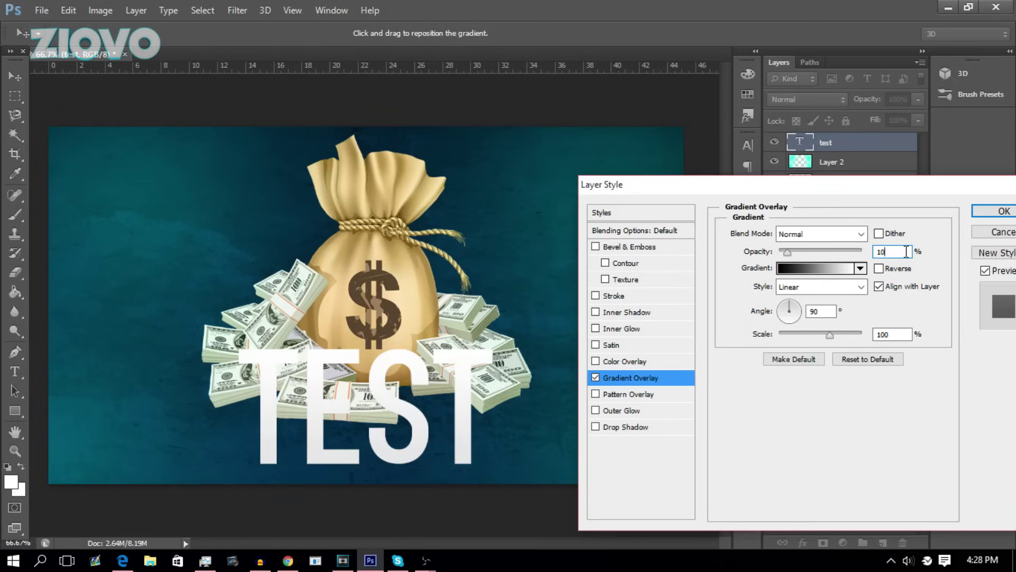
Add a drop shadow to the TEST text with 100% opacity, 0 px distance, 33% spread and 33 px size.
click(596, 427)
click(638, 427)
text(100)
key(Tab)
text(0)
key(Tab)
text(33)
key(Tab)
text(33)
Set the drop shadow's spread to 44% and its size to 44 px, and apply the layer style.
double_click(870, 315)
text(44)
key(Tab)
text(44)
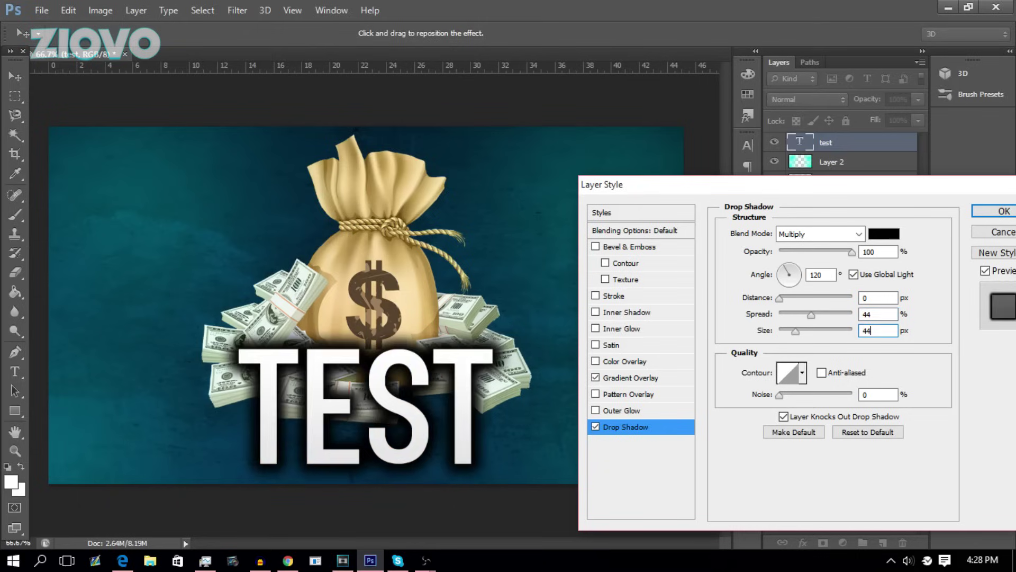
click(1004, 212)
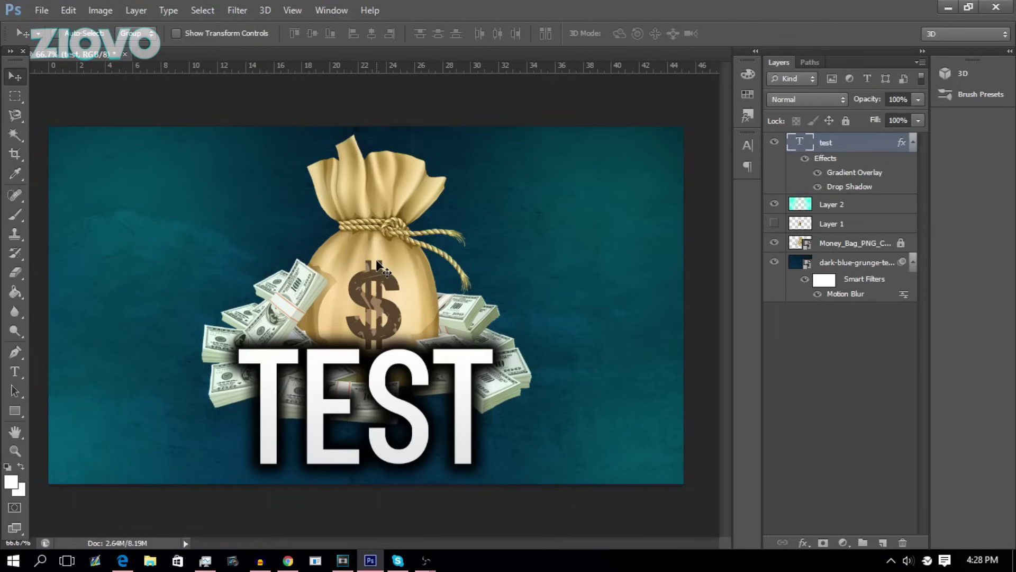
Copy the TEST text's layer style, unlock the money bag layer and paste the style onto it.
right_click(846, 144)
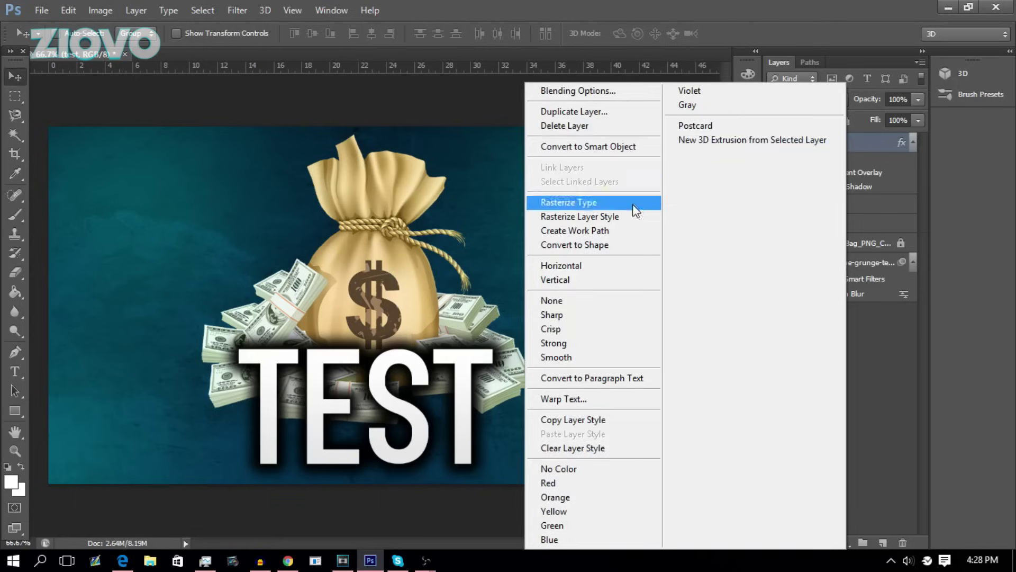
click(630, 419)
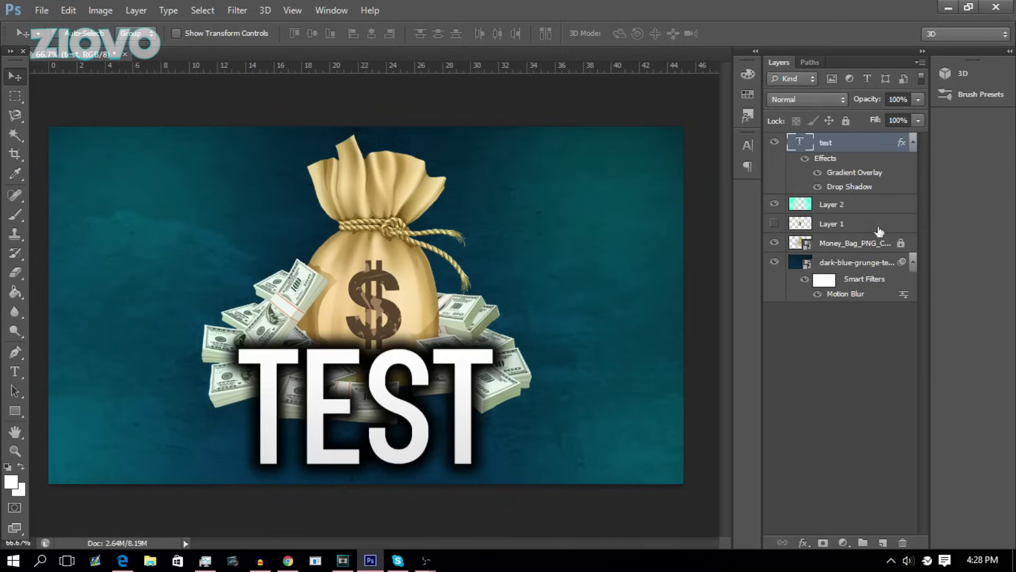
click(878, 244)
click(846, 121)
right_click(875, 246)
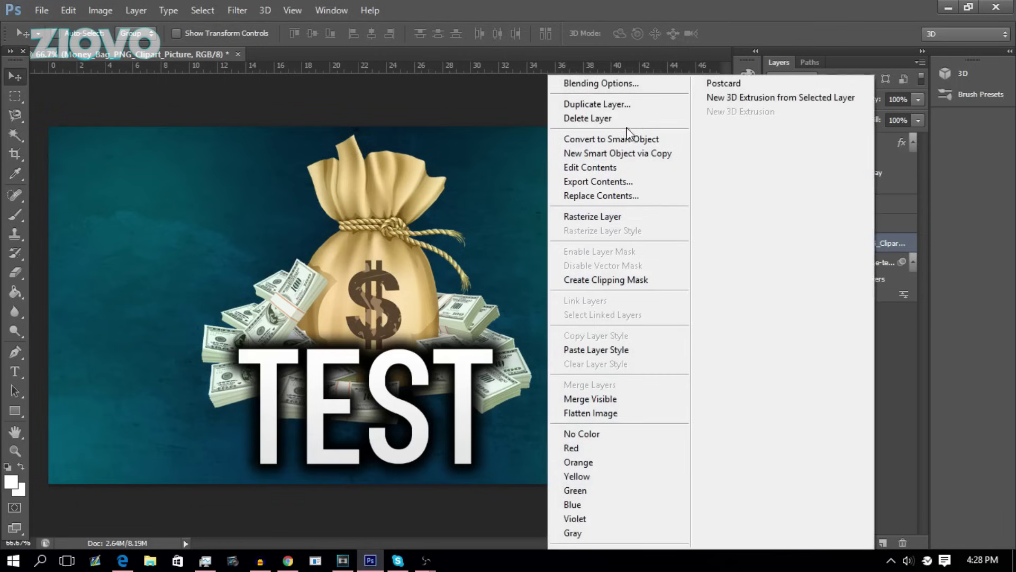
click(639, 355)
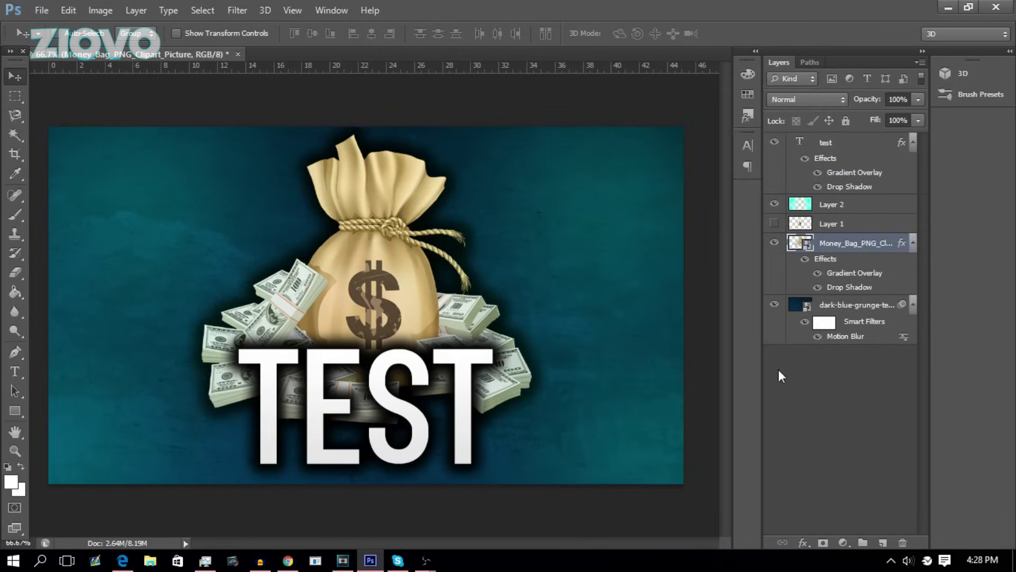
Add a new empty layer directly above the money bag layer and look through the available layer effects.
click(881, 543)
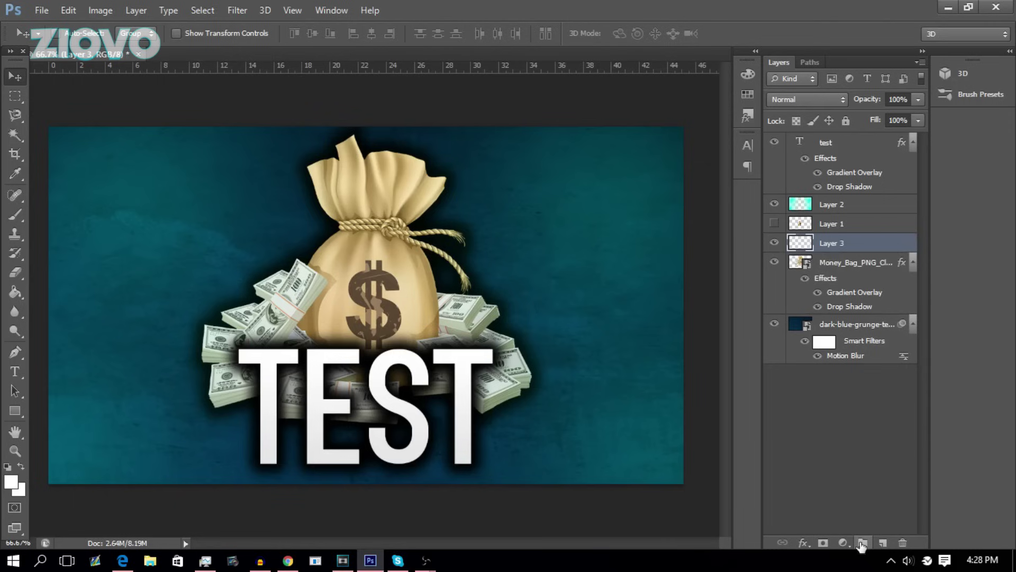
click(802, 542)
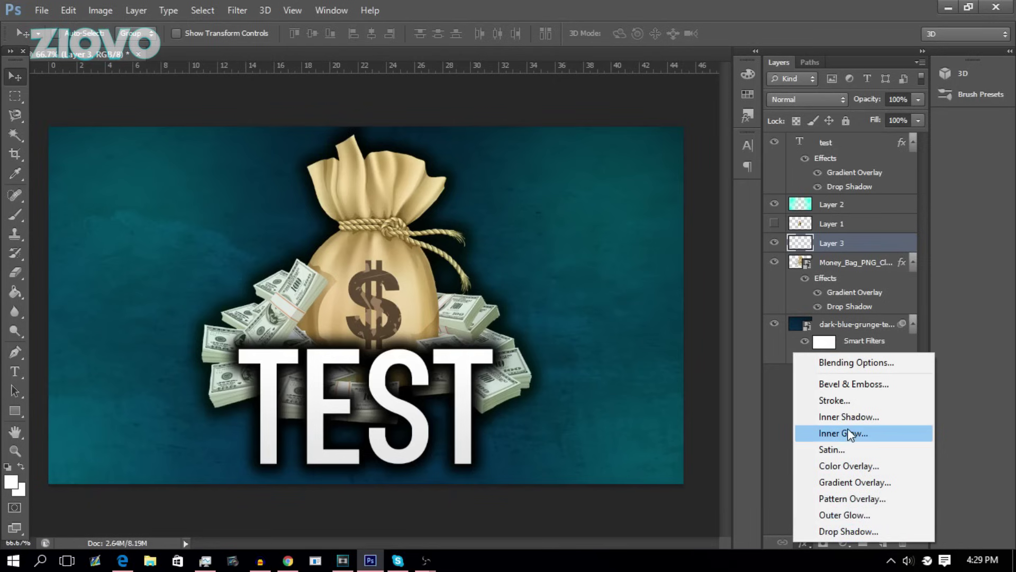
click(42, 9)
Save a copy of the composition in PNG format as Test.png in the Downloads folder, accepting the PNG options.
click(43, 8)
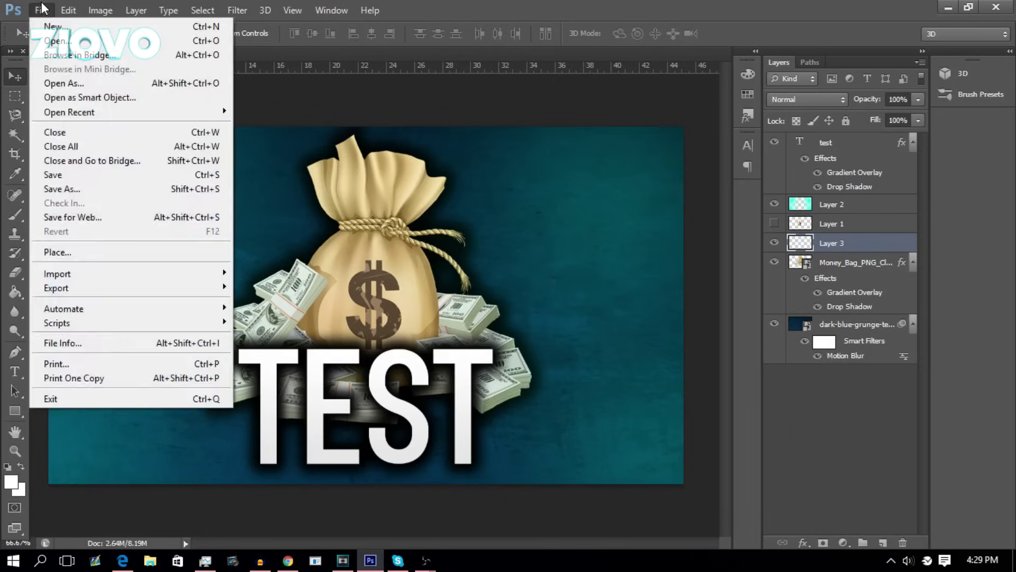
click(154, 189)
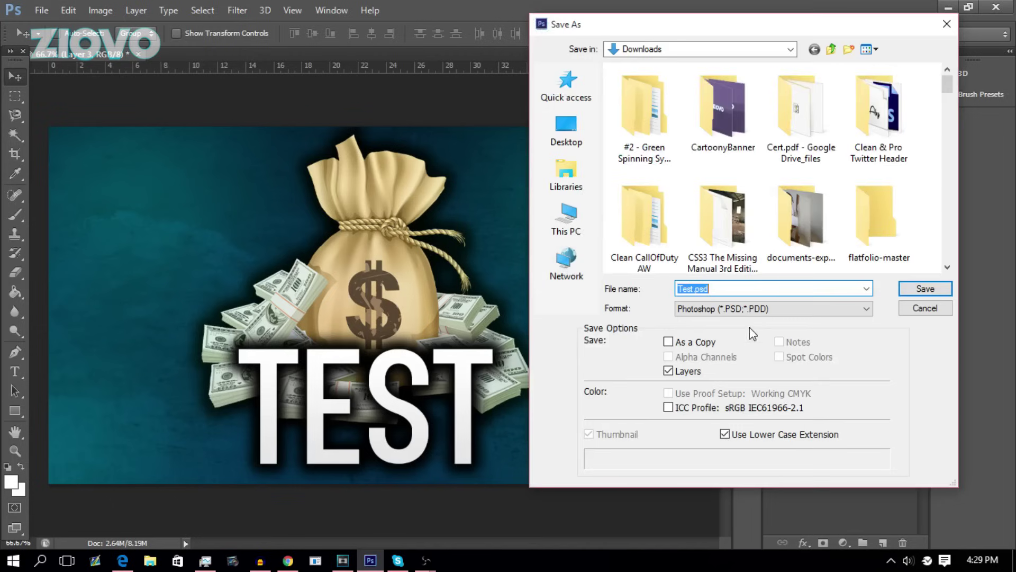
click(752, 309)
click(710, 498)
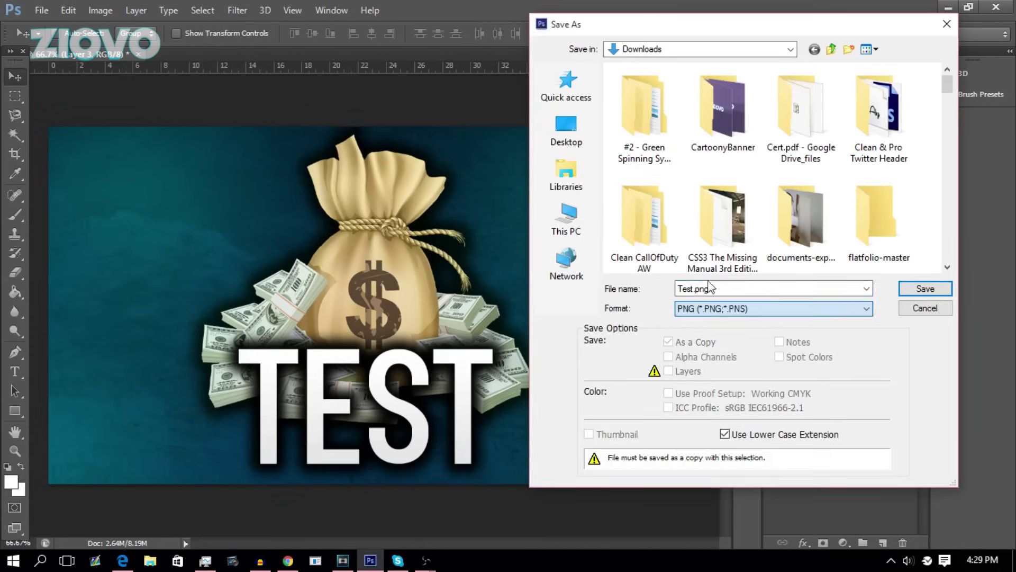
click(924, 289)
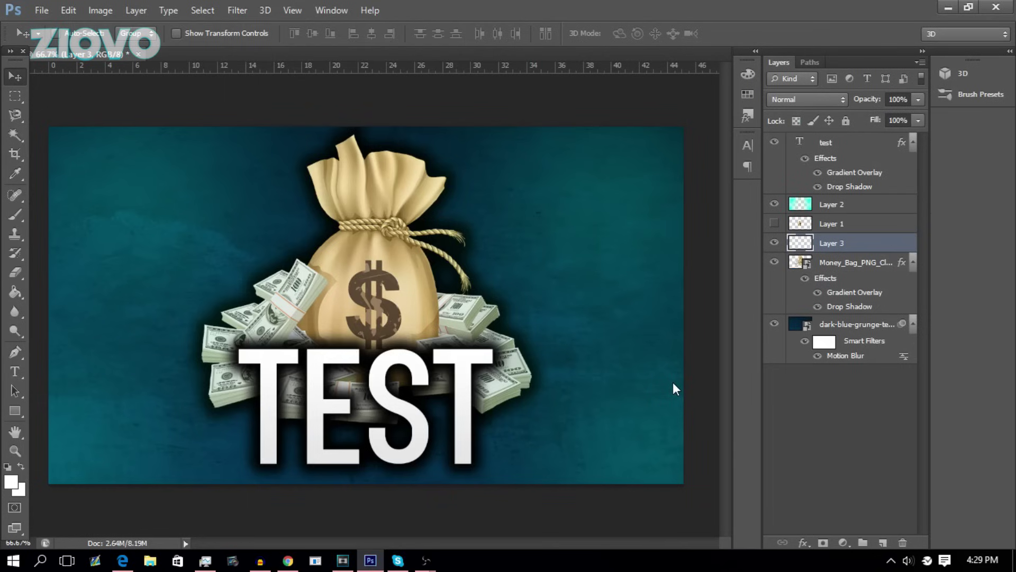
key(Return)
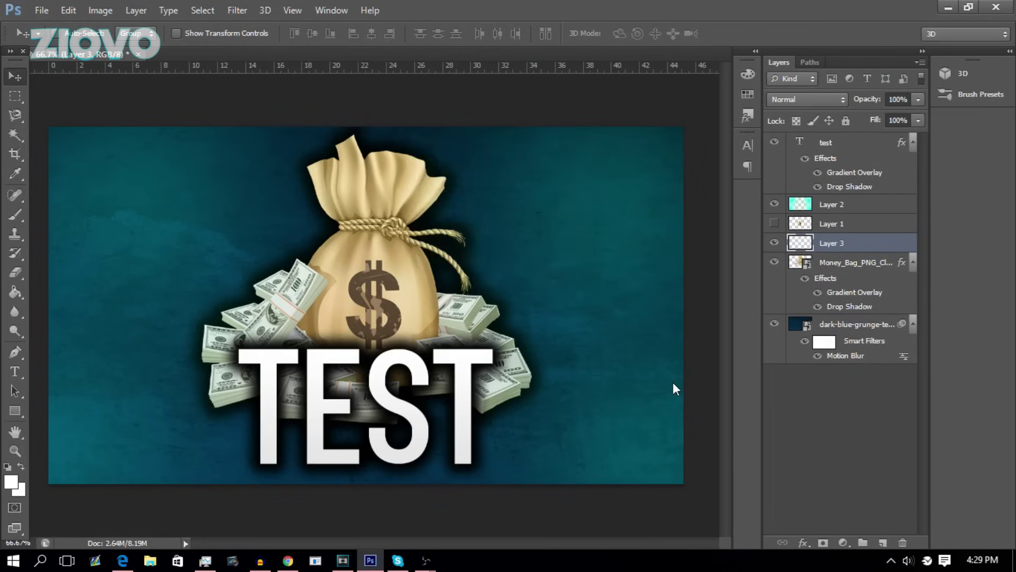